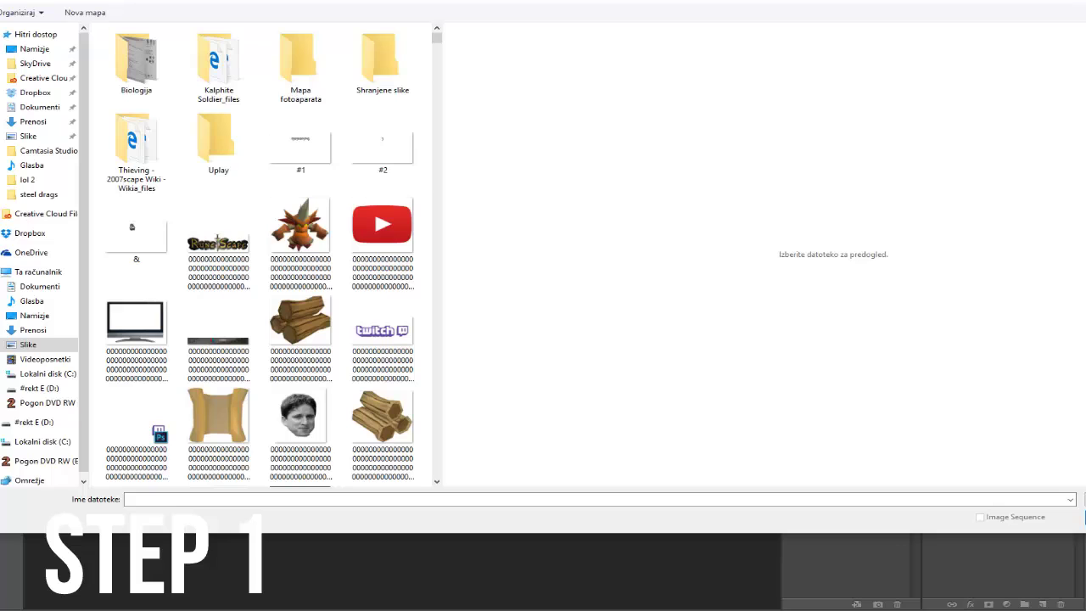
Open the suit-and-red-tie portrait, unlock its background, and duplicate it as Layer 0 copy.
{"action": "double_click", "coordinate": [138, 51]}
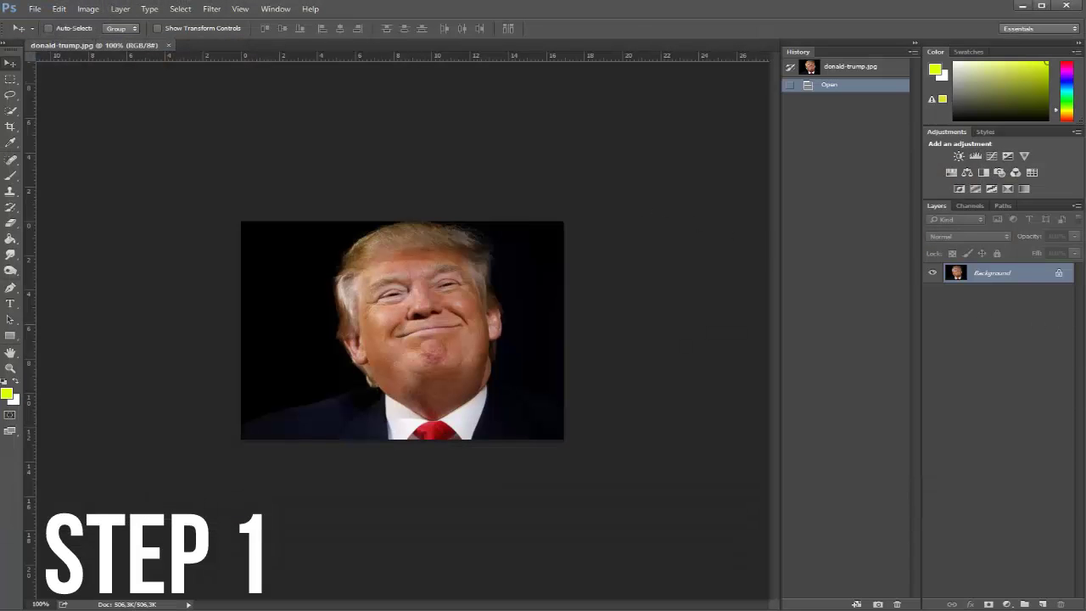
{"action": "left_click", "coordinate": [1060, 273]}
{"action": "right_click", "coordinate": [1043, 280]}
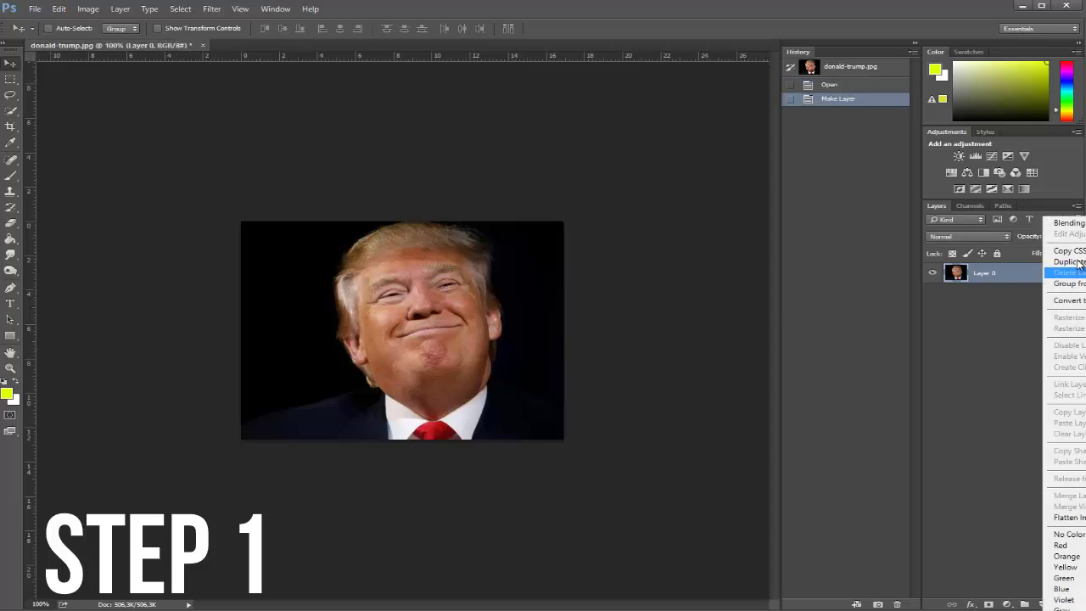
{"action": "left_click", "coordinate": [1065, 265]}
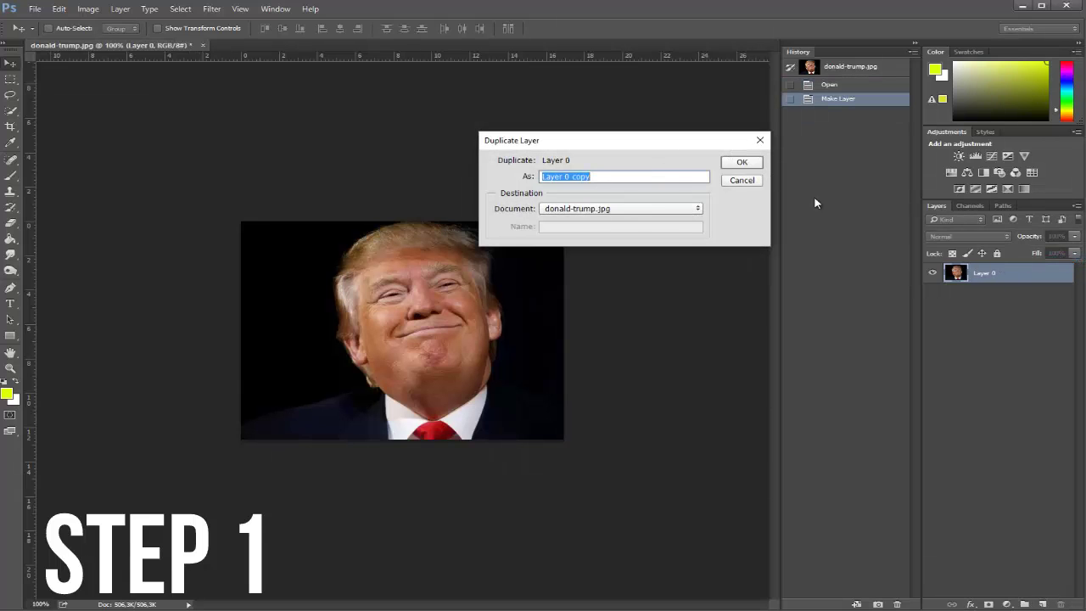
{"action": "left_click", "coordinate": [741, 162]}
Lock Layer 0 completely and start opening a second image file.
{"action": "left_click", "coordinate": [1008, 295]}
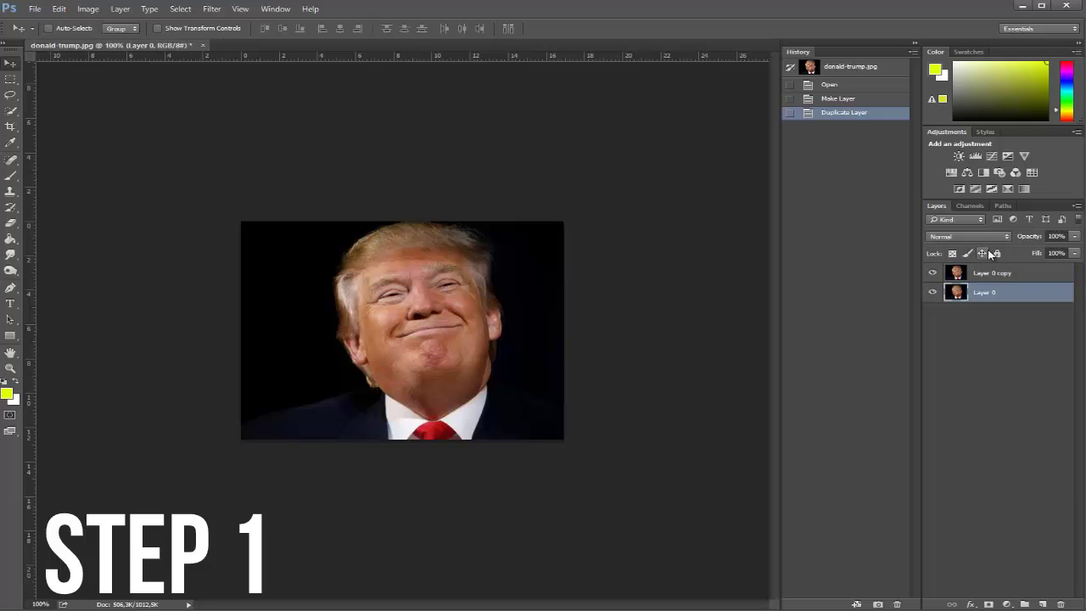
{"action": "left_click", "coordinate": [997, 255]}
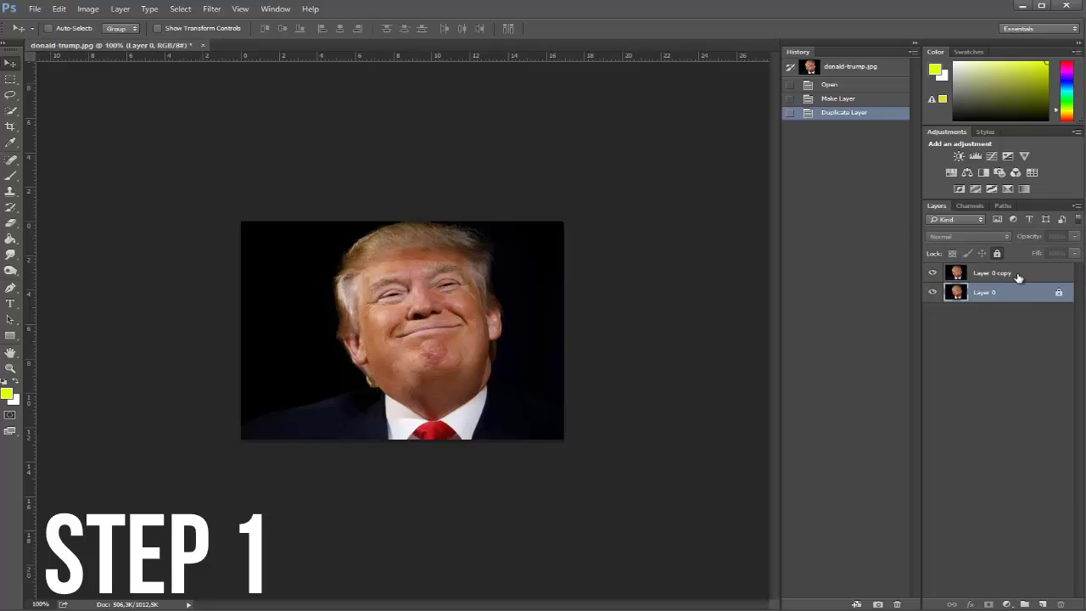
{"action": "left_click", "coordinate": [1015, 280]}
{"action": "left_click", "coordinate": [1015, 290]}
{"action": "left_click", "coordinate": [34, 9]}
{"action": "left_click", "coordinate": [51, 37]}
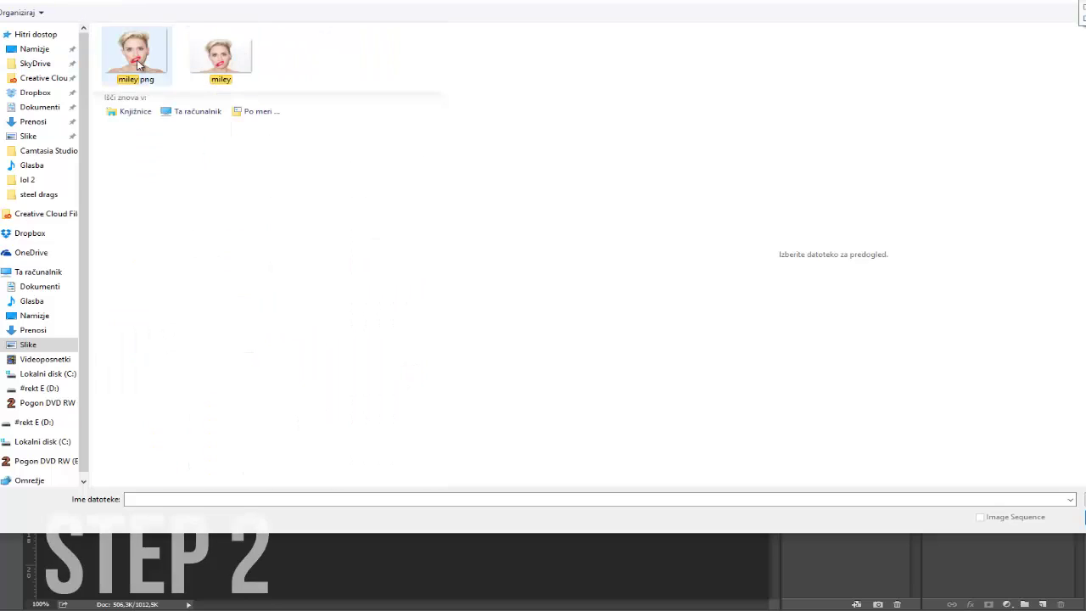
Open the blonde woman's portrait, then try and clear a rectangular selection around her face.
{"action": "double_click", "coordinate": [138, 55]}
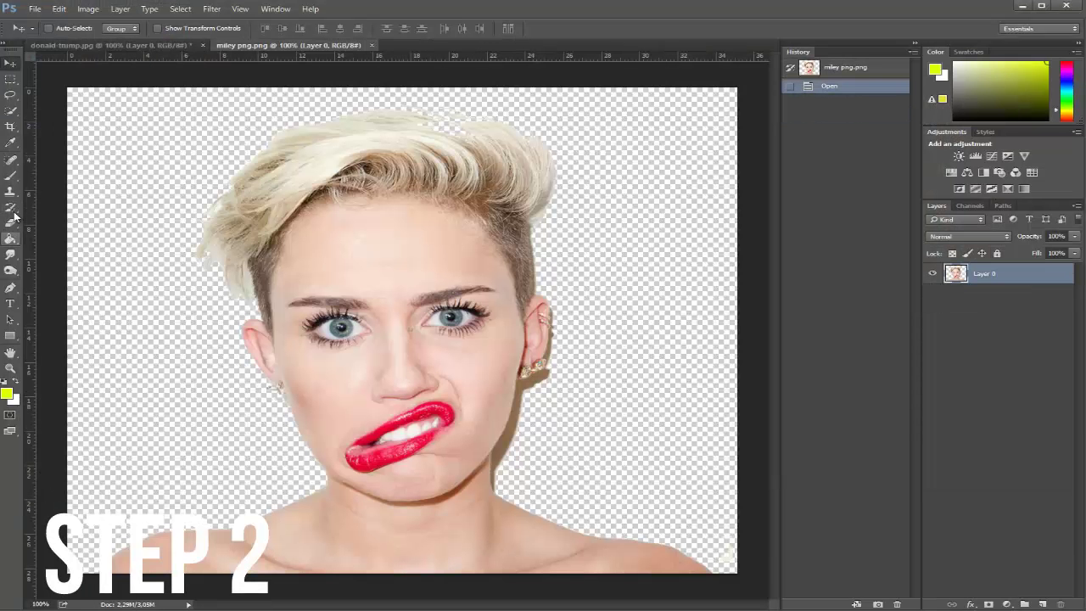
{"action": "left_click", "coordinate": [9, 95]}
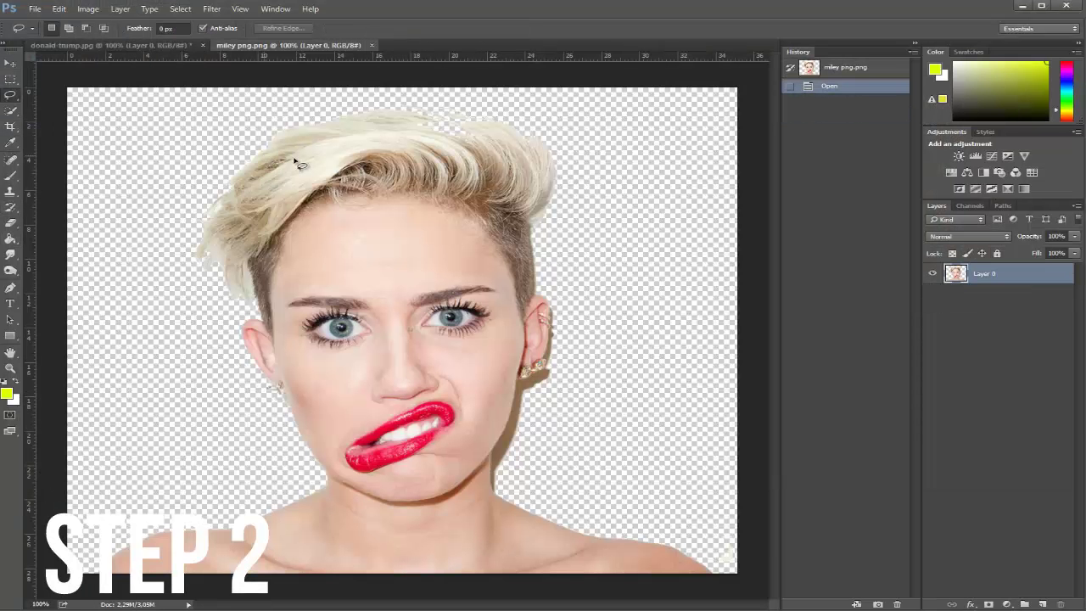
{"action": "left_click", "coordinate": [10, 78]}
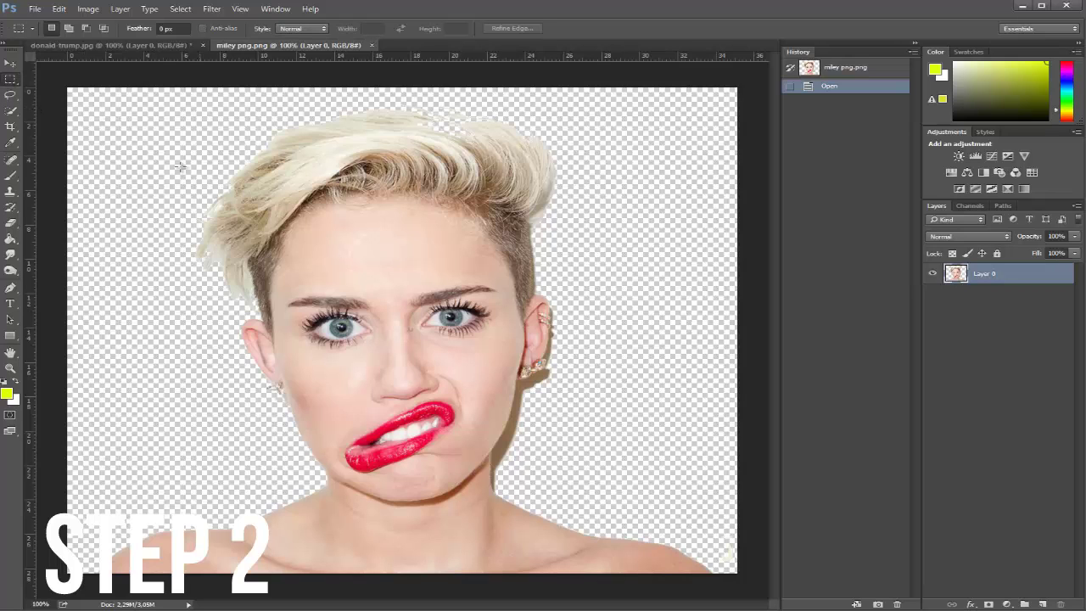
{"action": "left_click_drag", "start_coordinate": [169, 167], "coordinate": [564, 454]}
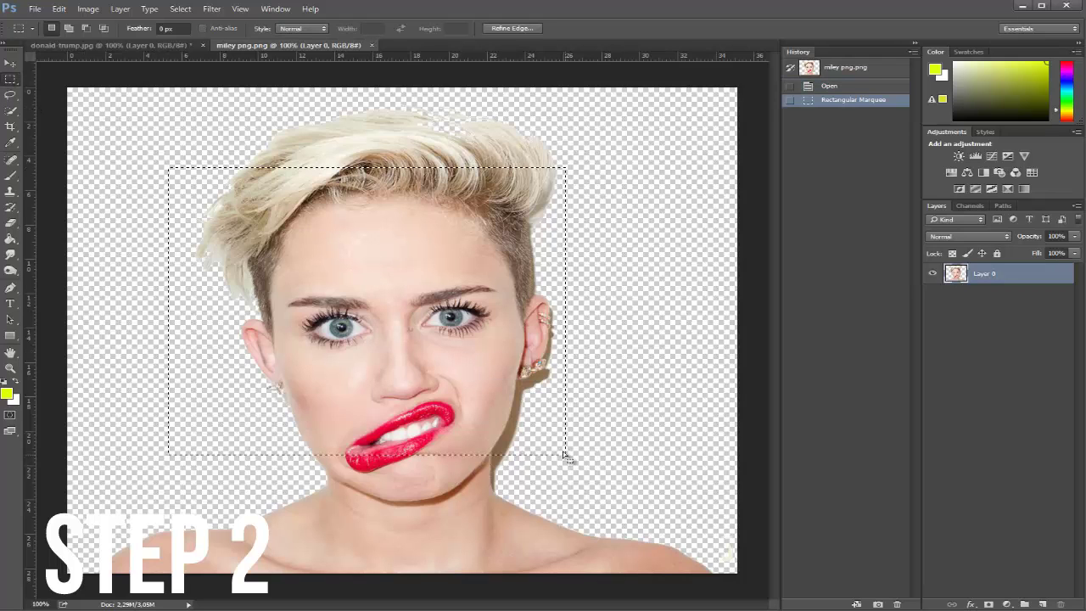
{"action": "right_click", "coordinate": [509, 403]}
{"action": "left_click", "coordinate": [527, 411]}
With the Lasso Tool, trace a freehand outline around her eyes and nose.
{"action": "left_click", "coordinate": [10, 96]}
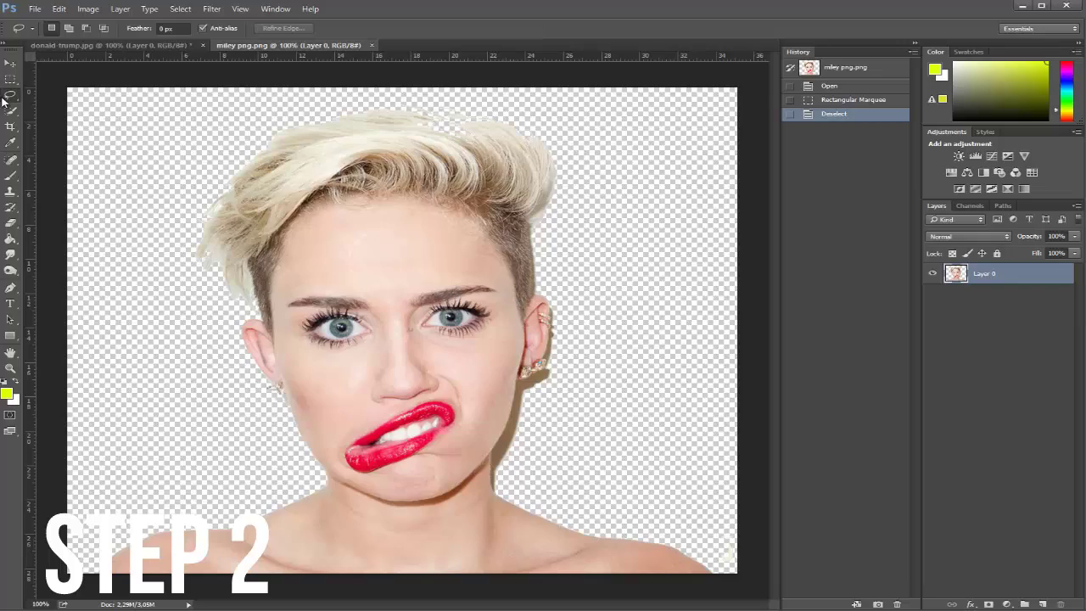
{"action": "left_click", "coordinate": [11, 96]}
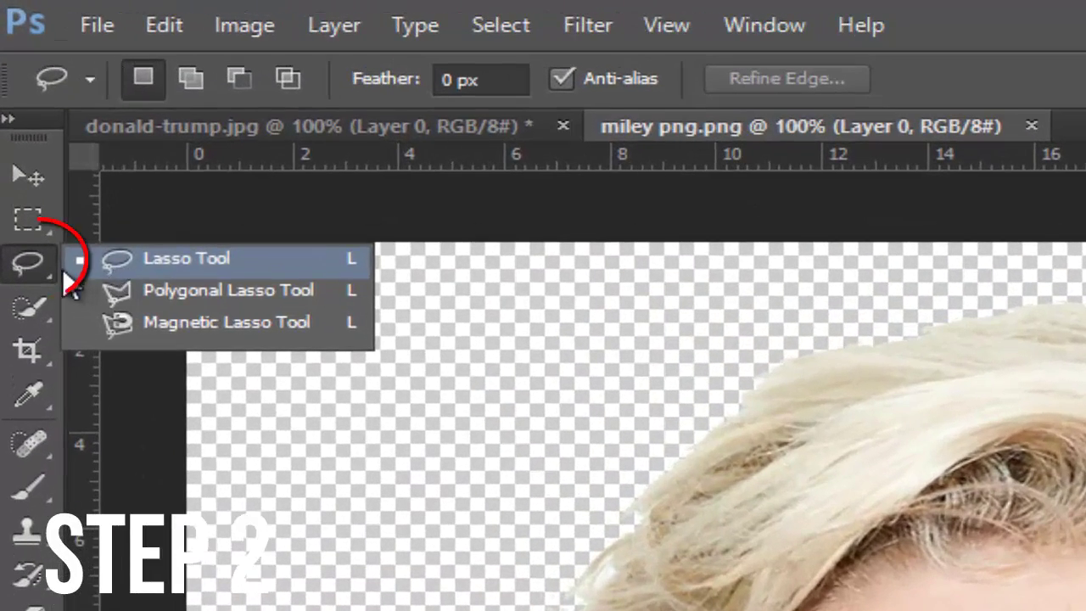
{"action": "left_click", "coordinate": [18, 100]}
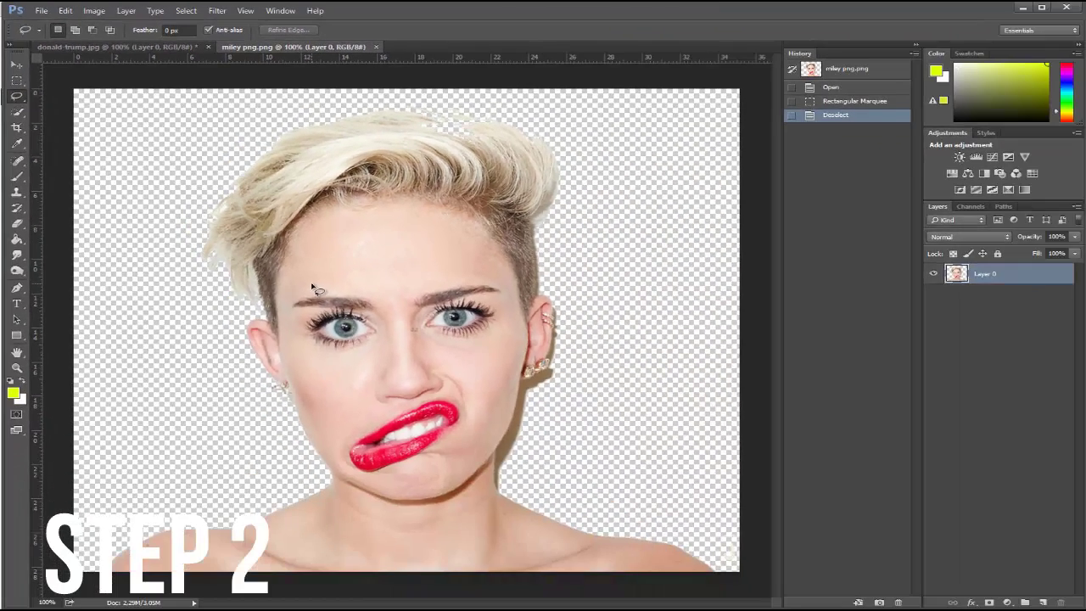
{"action": "left_click_drag", "start_coordinate": [292, 309], "coordinate": [310, 393]}
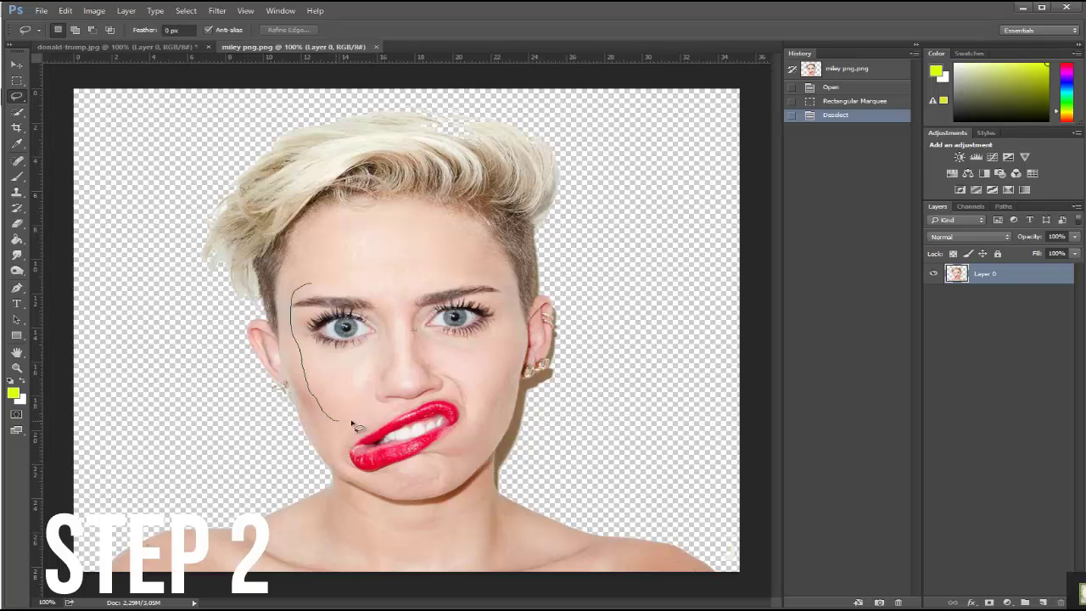
{"action": "left_click_drag", "start_coordinate": [356, 427], "coordinate": [389, 418]}
{"action": "mouse_move", "coordinate": [457, 396]}
{"action": "left_mouse_down"}
{"action": "mouse_move", "coordinate": [469, 421]}
{"action": "mouse_move", "coordinate": [505, 409]}
{"action": "mouse_move", "coordinate": [516, 324]}
{"action": "mouse_move", "coordinate": [507, 280]}
{"action": "mouse_move", "coordinate": [440, 272]}
{"action": "mouse_move", "coordinate": [297, 288]}
{"action": "left_mouse_up"}
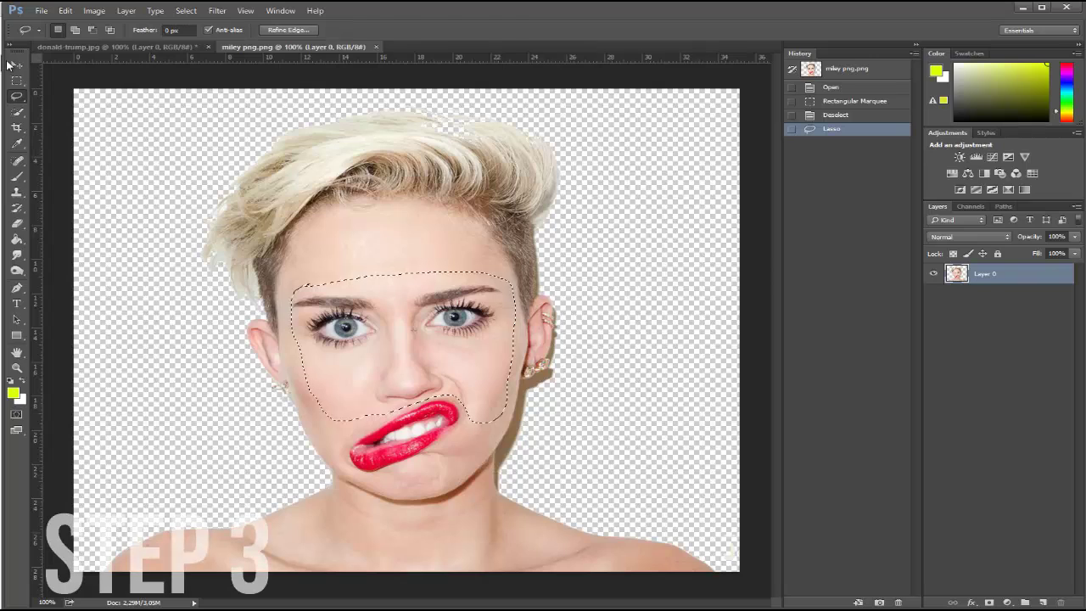
Copy the eyes-and-nose selection and paste it as Layer 1 over the man's face.
{"action": "key", "text": "v"}
{"action": "key", "text": "ctrl+c"}
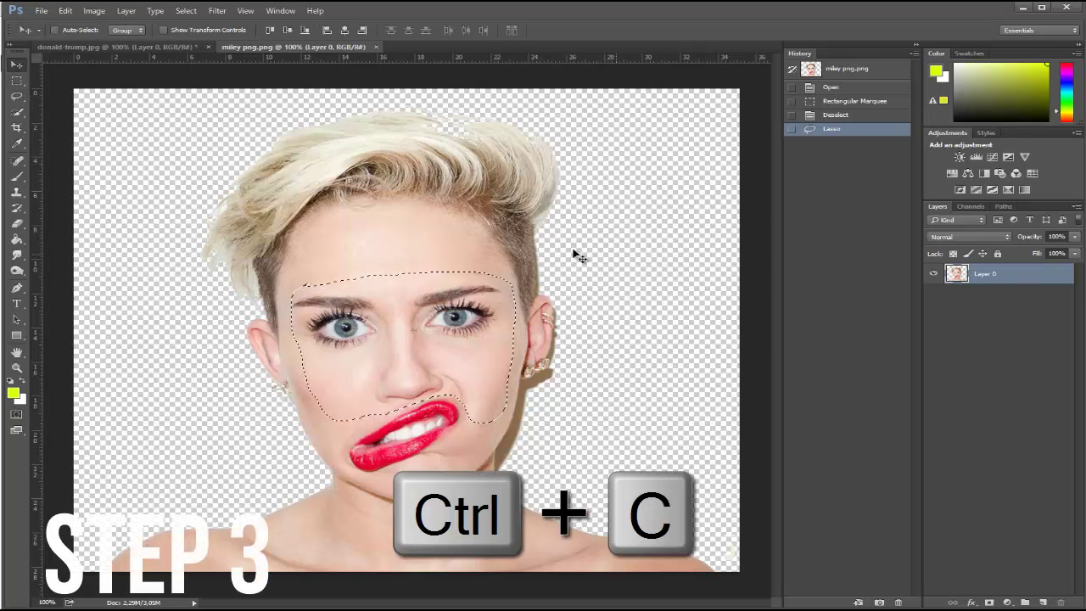
{"action": "left_click_drag", "start_coordinate": [447, 294], "coordinate": [447, 294]}
{"action": "left_click", "coordinate": [170, 48]}
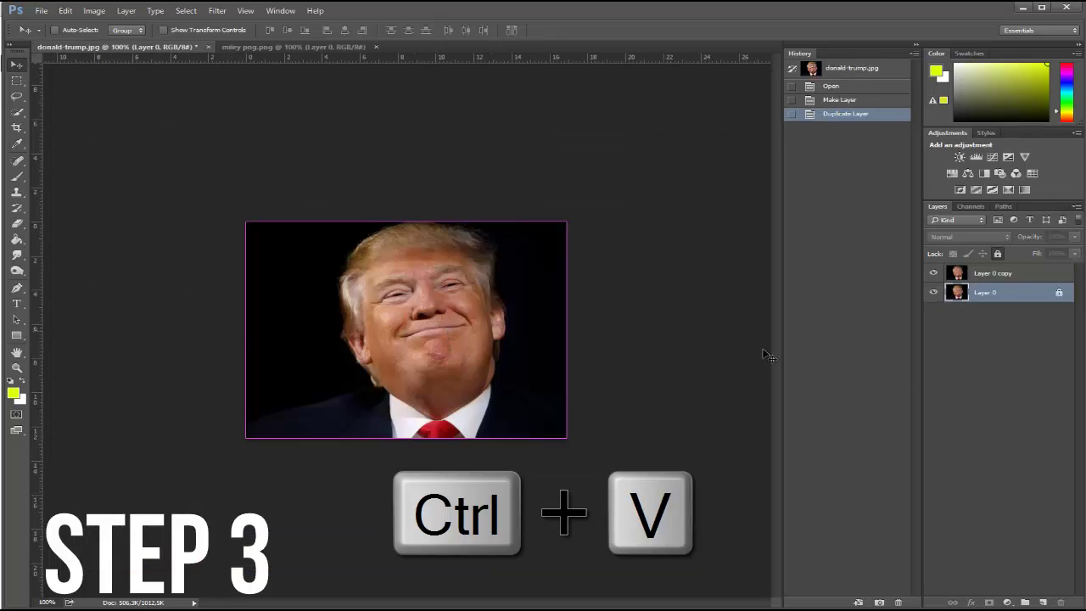
{"action": "left_click", "coordinate": [1025, 273]}
{"action": "key", "text": "ctrl+v"}
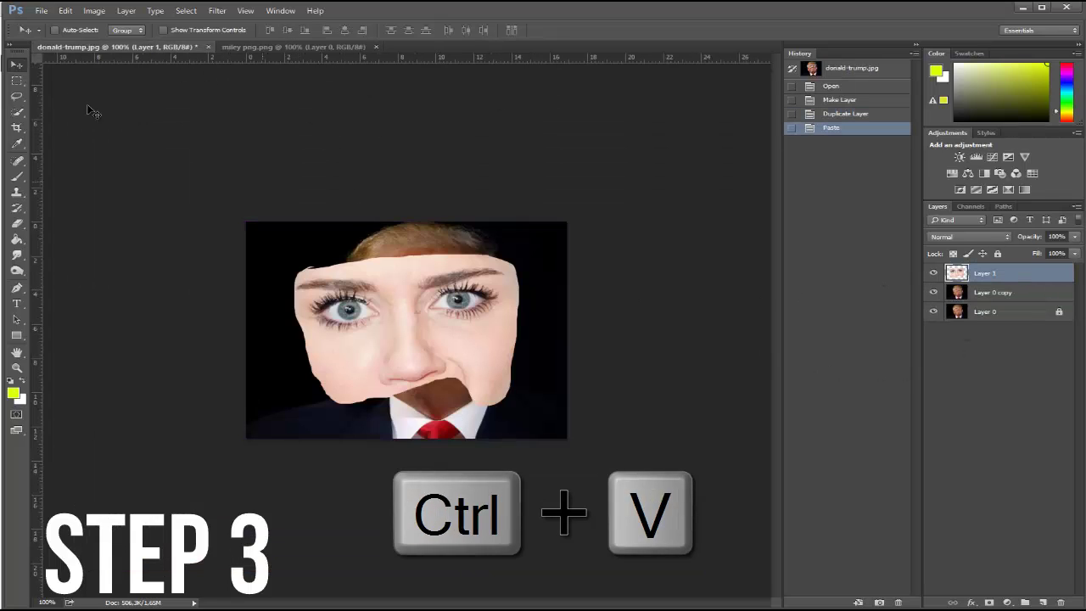
{"action": "mouse_move", "coordinate": [382, 319]}
{"action": "left_mouse_down"}
{"action": "mouse_move", "coordinate": [409, 332]}
{"action": "mouse_move", "coordinate": [405, 374]}
{"action": "mouse_move", "coordinate": [396, 307]}
{"action": "left_mouse_up"}
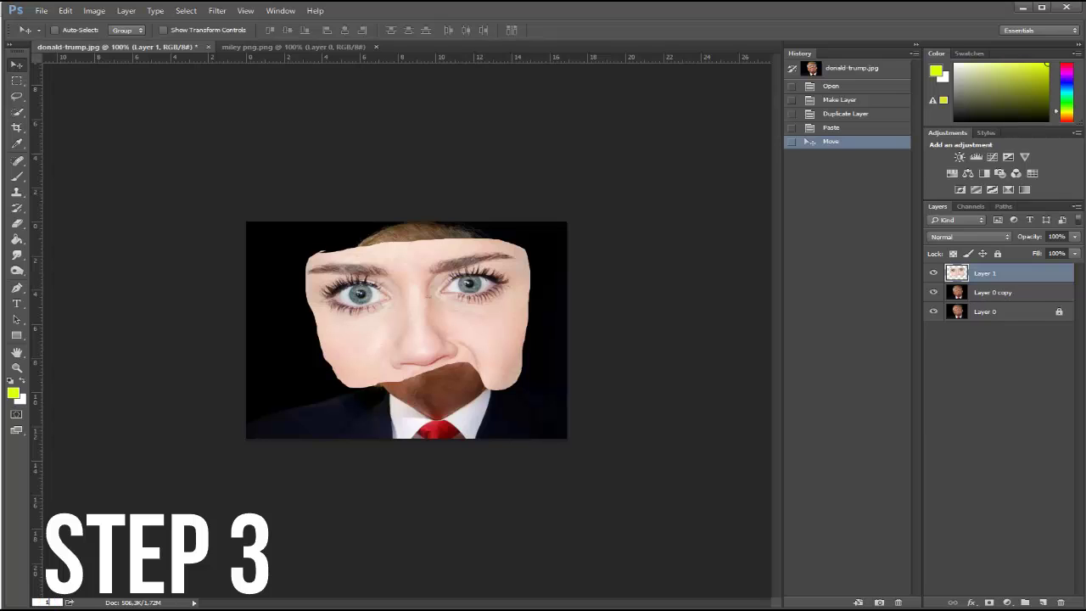
Zoom in and lower Layer 1's opacity to 51%.
{"action": "key", "text": "Return"}
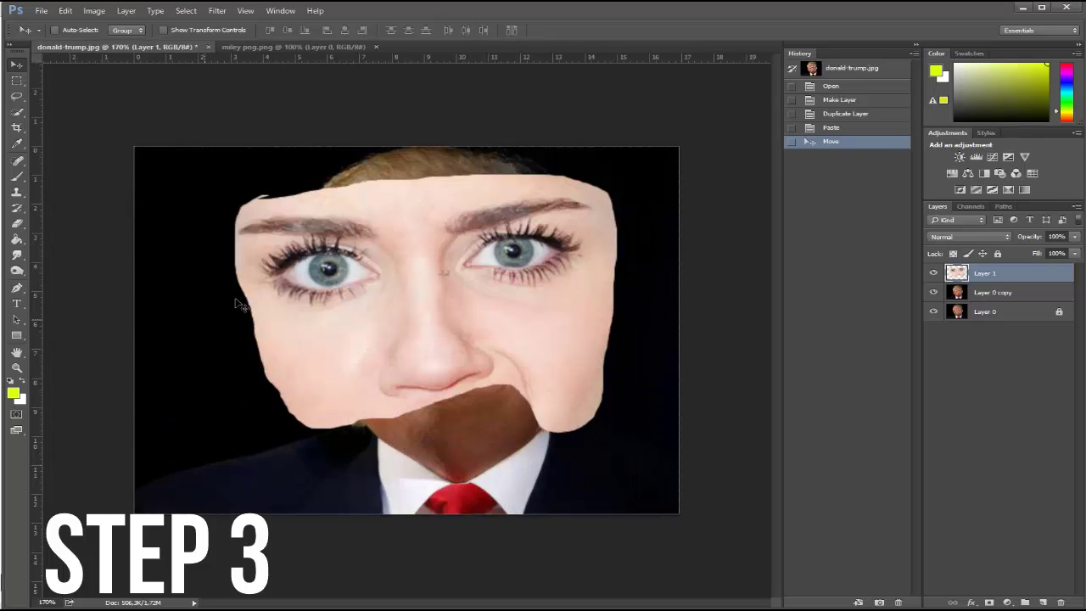
{"action": "left_click", "coordinate": [1074, 236]}
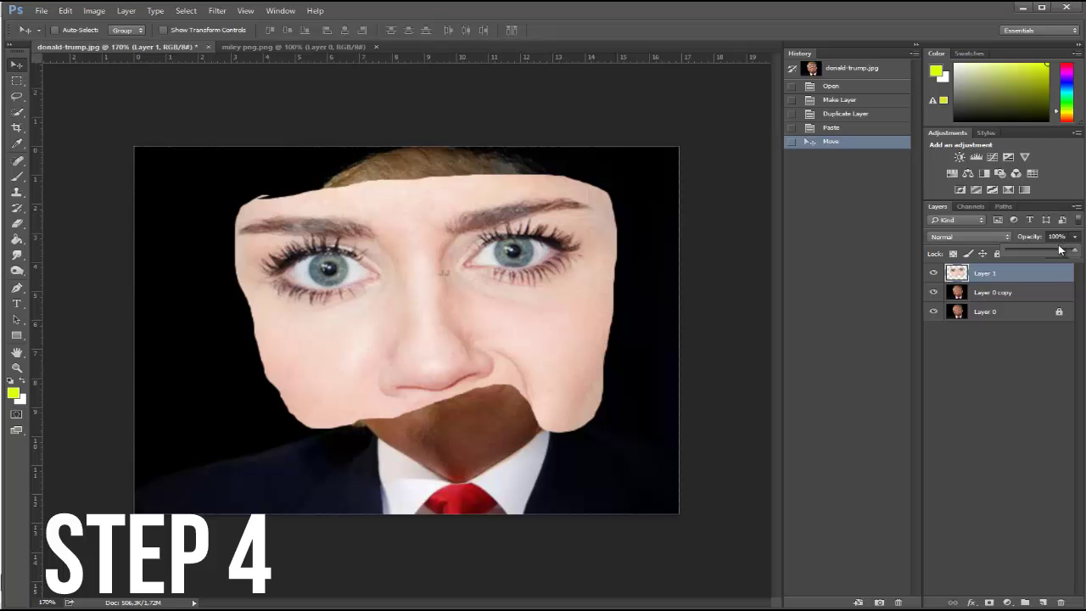
{"action": "left_click_drag", "start_coordinate": [1048, 252], "coordinate": [1041, 252]}
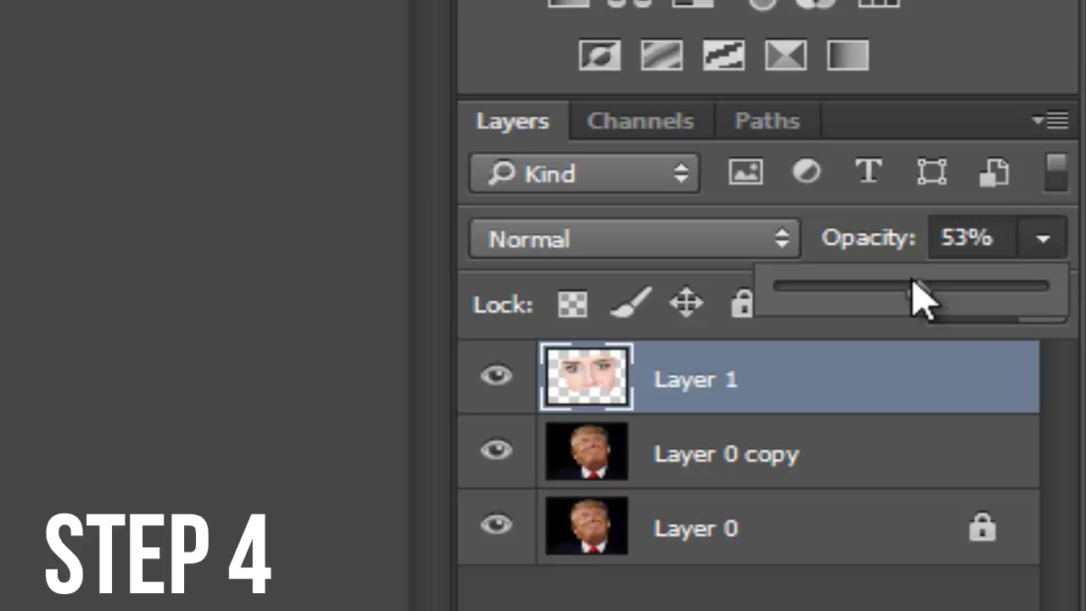
{"action": "left_click_drag", "start_coordinate": [913, 281], "coordinate": [904, 282]}
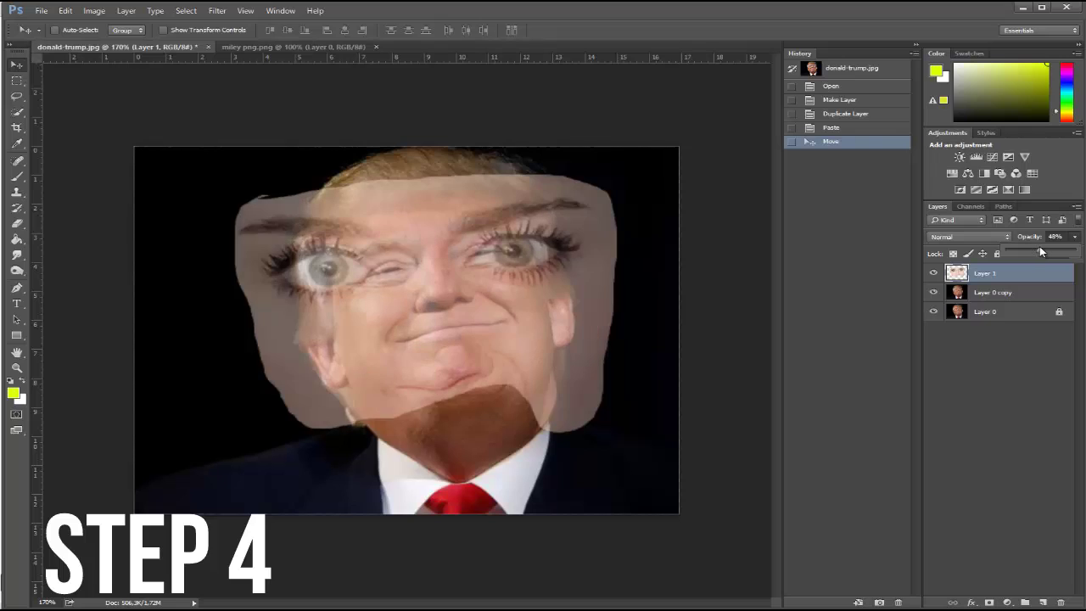
{"action": "left_click_drag", "start_coordinate": [1042, 252], "coordinate": [1042, 252]}
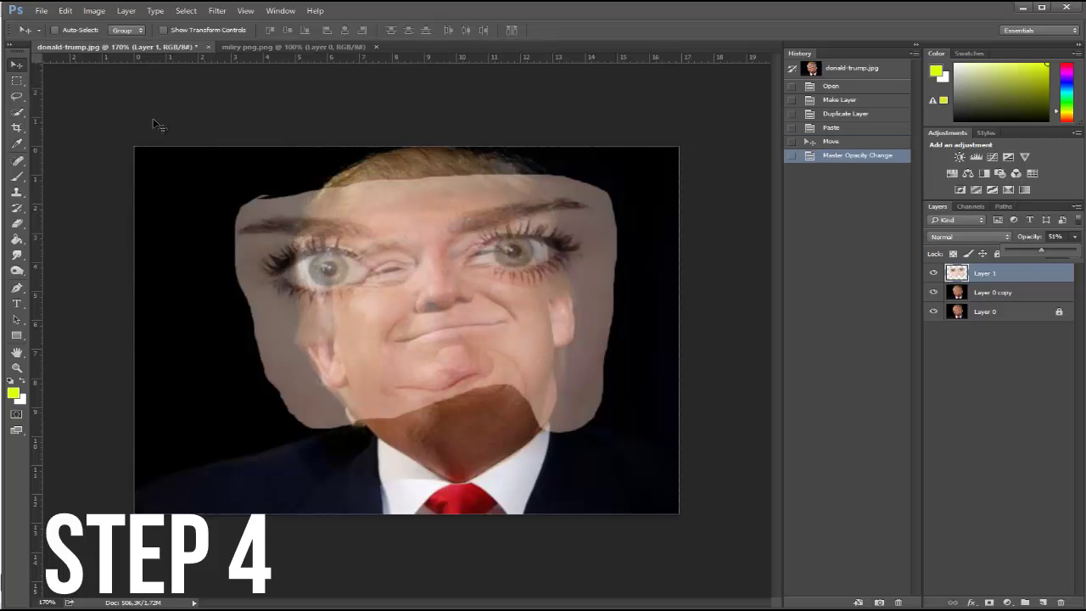
{"action": "key", "text": "ctrl+t"}
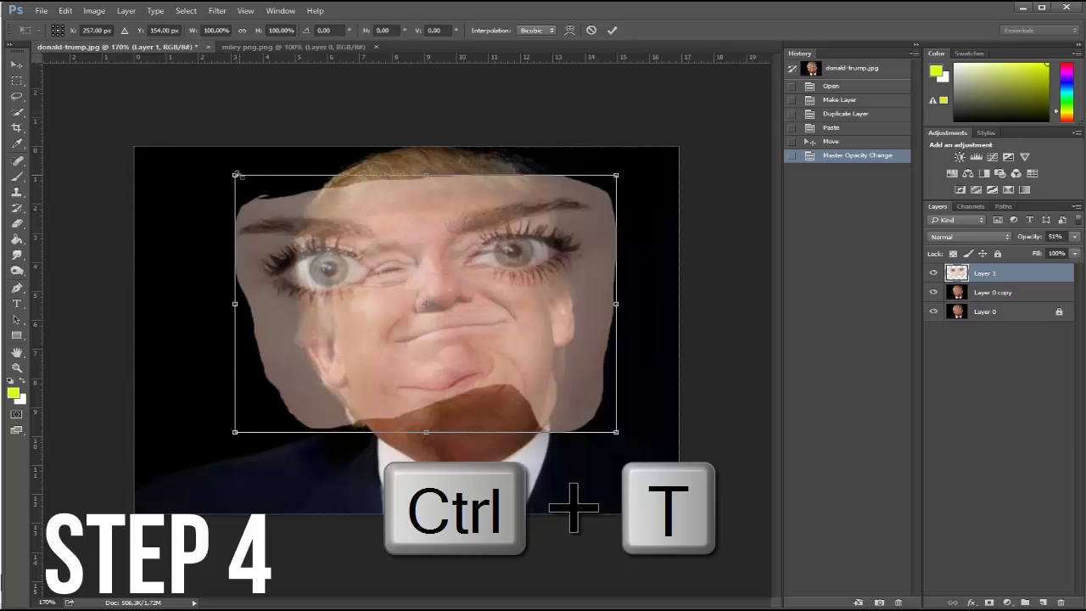
Scale the patch down to about 45% by 41% so it fits the man's eyes and nose.
{"action": "left_click_drag", "start_coordinate": [236, 175], "coordinate": [322, 206]}
{"action": "left_click_drag", "start_coordinate": [614, 432], "coordinate": [544, 322]}
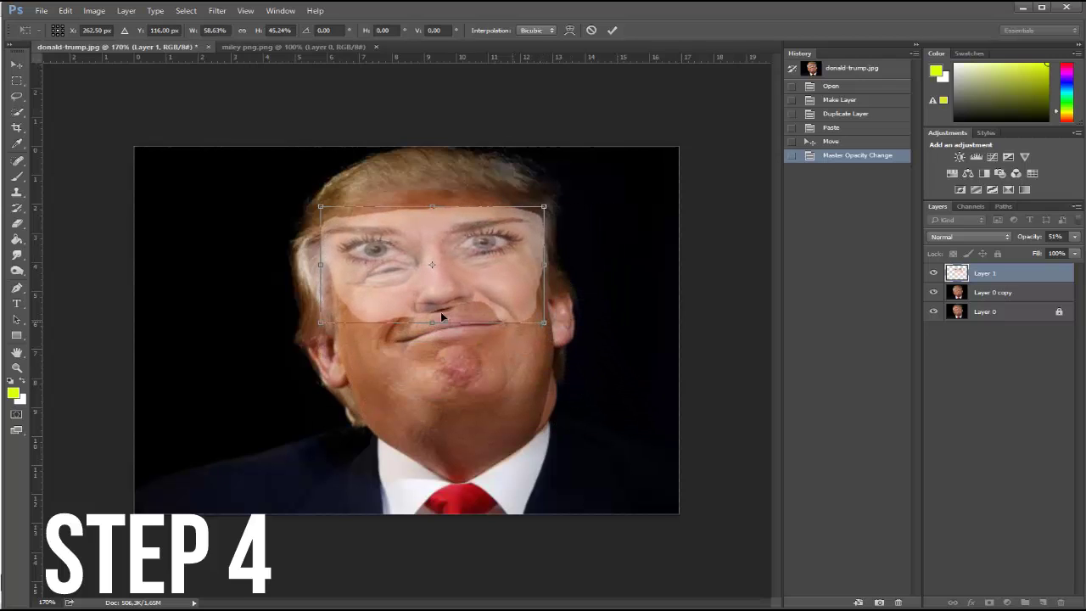
{"action": "left_click_drag", "start_coordinate": [319, 326], "coordinate": [351, 323]}
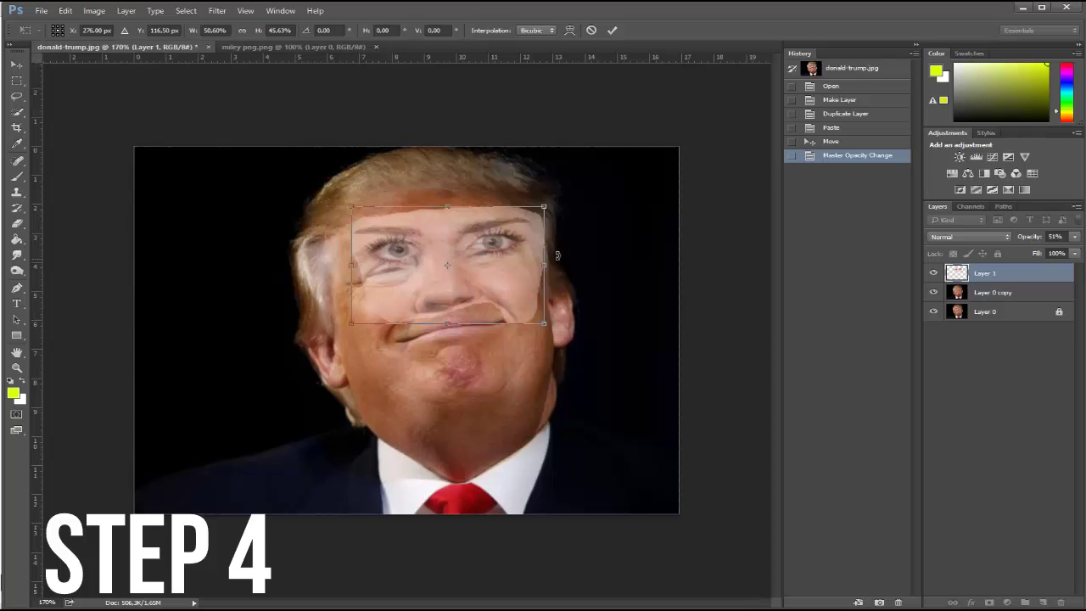
{"action": "left_click_drag", "start_coordinate": [544, 206], "coordinate": [515, 216]}
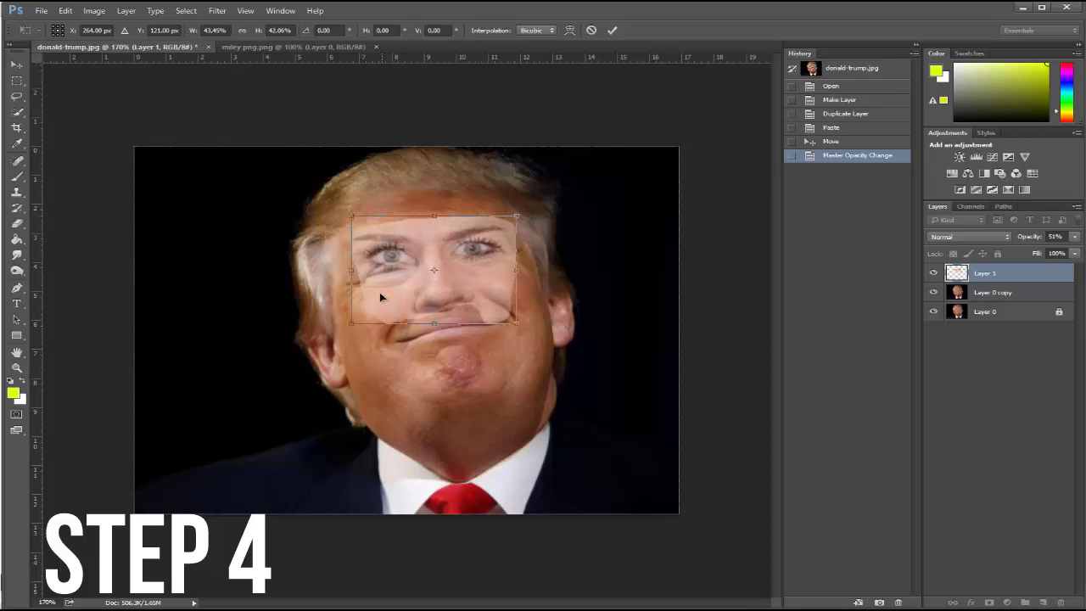
{"action": "mouse_move", "coordinate": [352, 323]}
{"action": "left_mouse_down"}
{"action": "mouse_move", "coordinate": [348, 335]}
{"action": "mouse_move", "coordinate": [344, 319]}
{"action": "left_mouse_up"}
Apply the transform and erase the patch's edge near the mouth.
{"action": "left_click", "coordinate": [16, 64]}
{"action": "key", "text": "Return"}
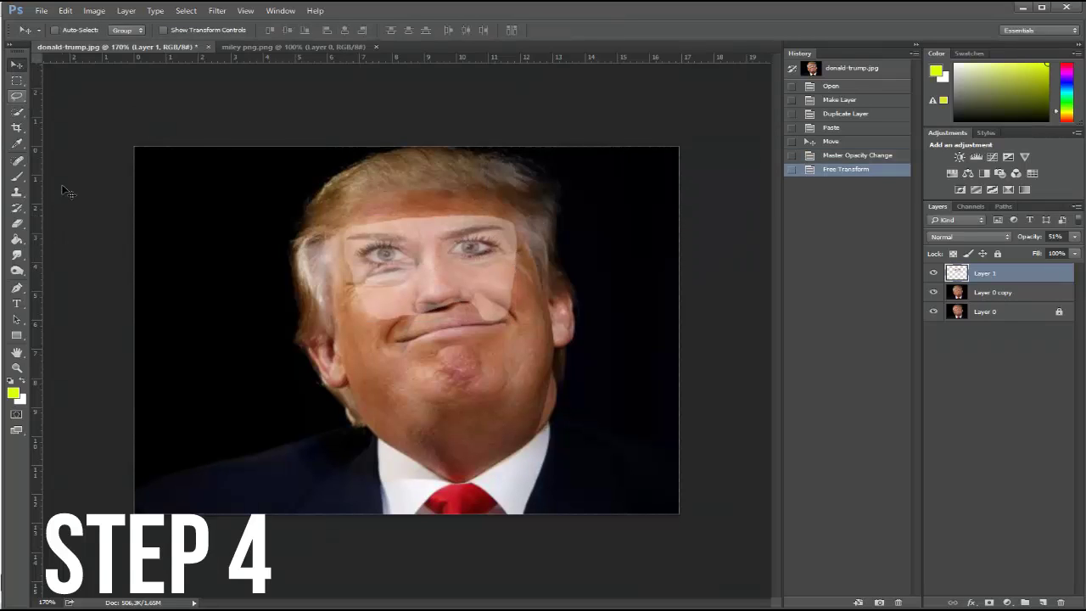
{"action": "left_click", "coordinate": [16, 223]}
{"action": "left_click_drag", "start_coordinate": [477, 332], "coordinate": [509, 319]}
{"action": "left_click", "coordinate": [519, 317]}
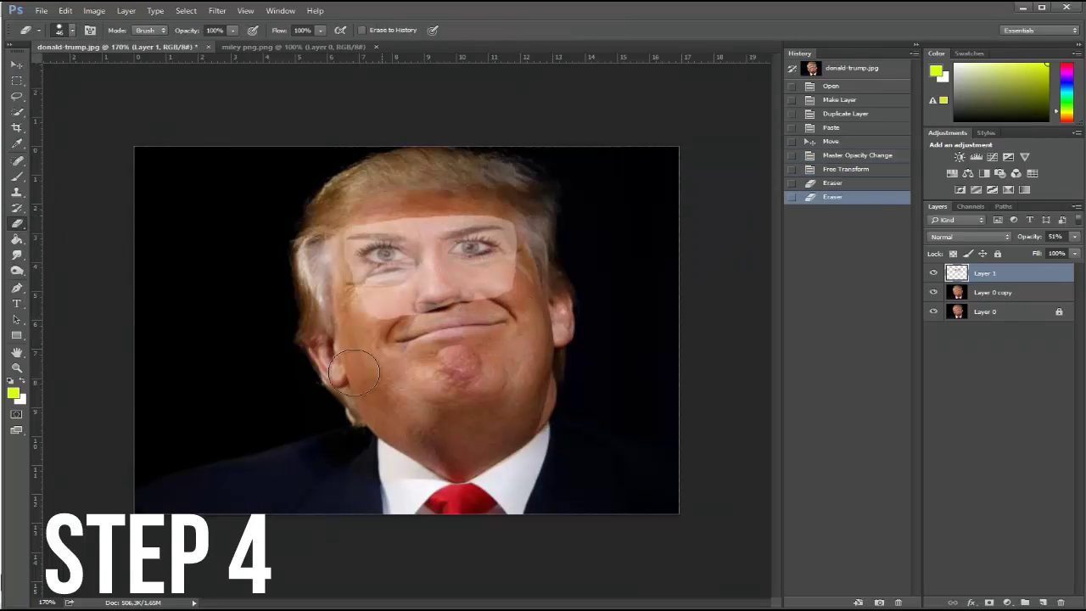
Nudge the patch, then enlarge it to about 109% by 112% tilted −3.4° and apply.
{"action": "left_click", "coordinate": [16, 65]}
{"action": "mouse_move", "coordinate": [490, 265]}
{"action": "left_mouse_down"}
{"action": "mouse_move", "coordinate": [513, 281]}
{"action": "mouse_move", "coordinate": [553, 270]}
{"action": "left_mouse_up"}
{"action": "key", "text": "ctrl+t"}
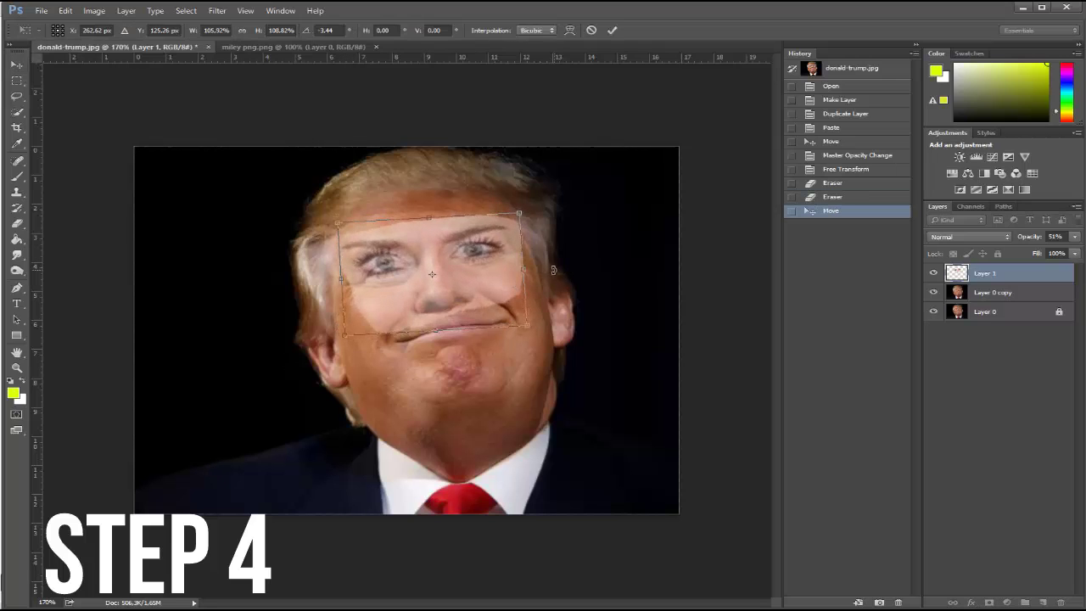
{"action": "left_click_drag", "start_coordinate": [527, 324], "coordinate": [531, 331]}
{"action": "left_click_drag", "start_coordinate": [457, 281], "coordinate": [460, 292]}
{"action": "key", "text": "v"}
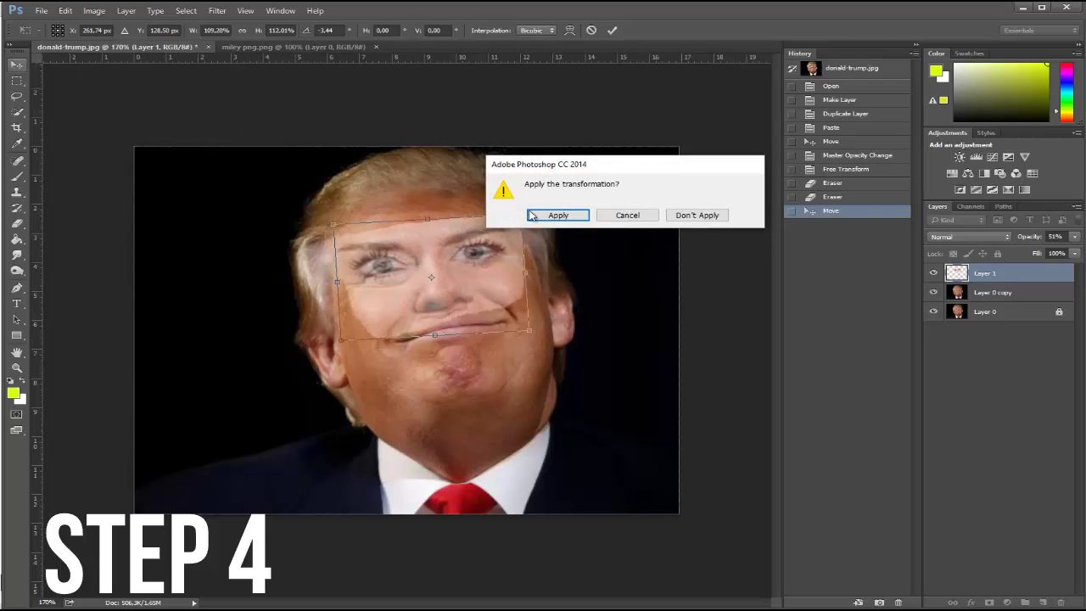
{"action": "left_click", "coordinate": [533, 215]}
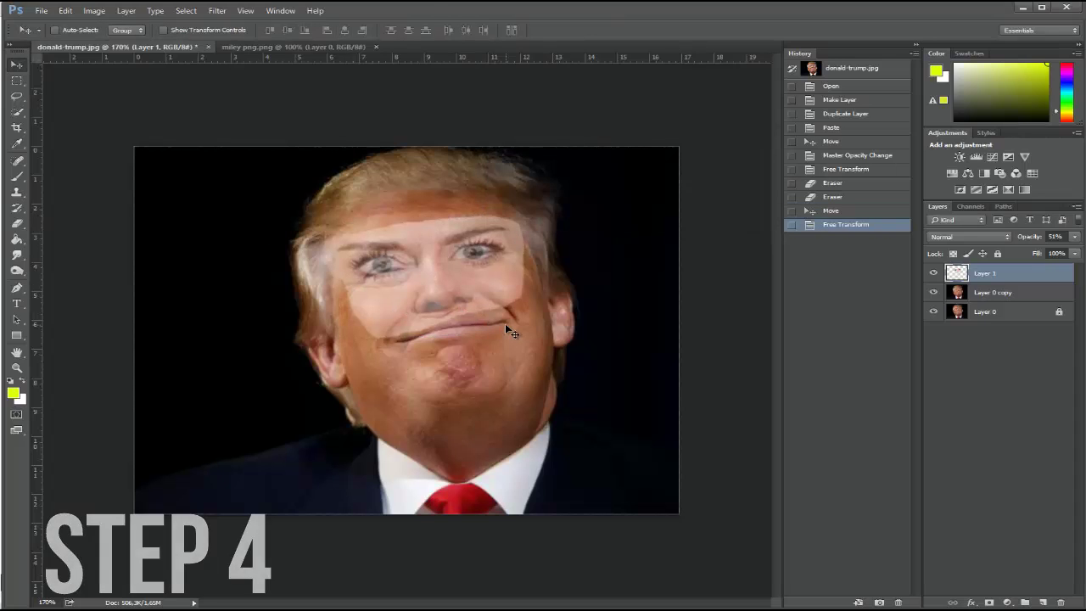
Raise Layer 1 to 100% opacity and load its pixels as a selection.
{"action": "left_click", "coordinate": [1075, 235]}
{"action": "left_click_drag", "start_coordinate": [1043, 251], "coordinate": [1077, 251]}
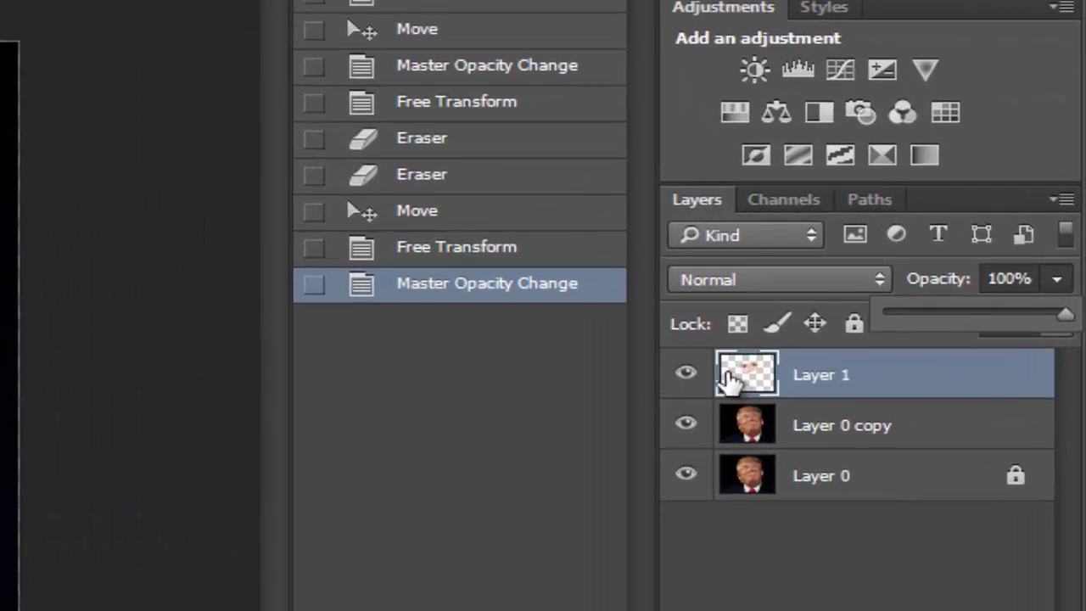
{"action": "right_click", "coordinate": [965, 269]}
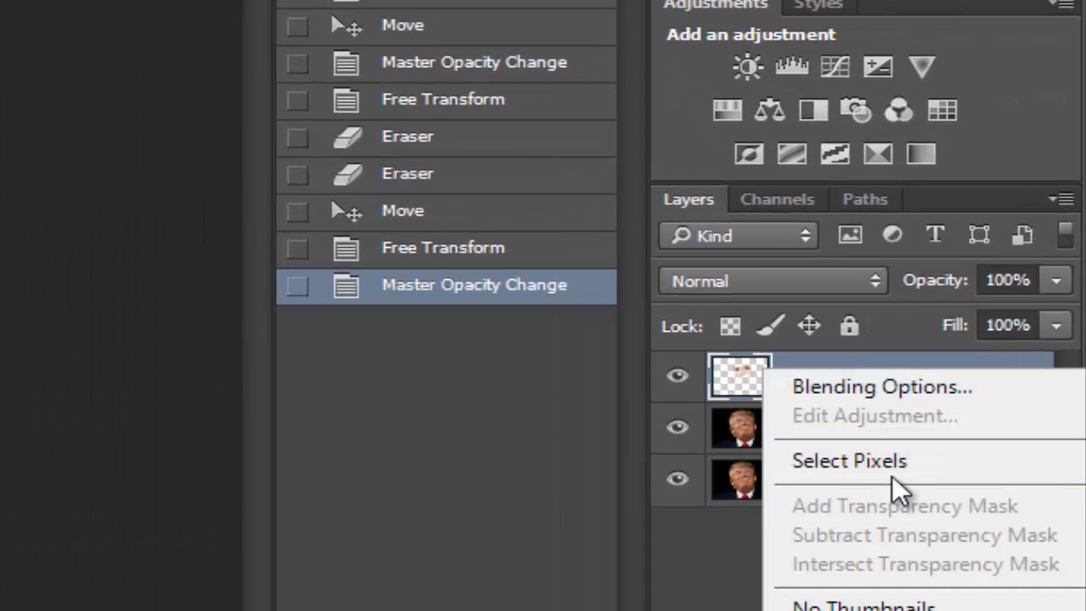
{"action": "left_click", "coordinate": [891, 472]}
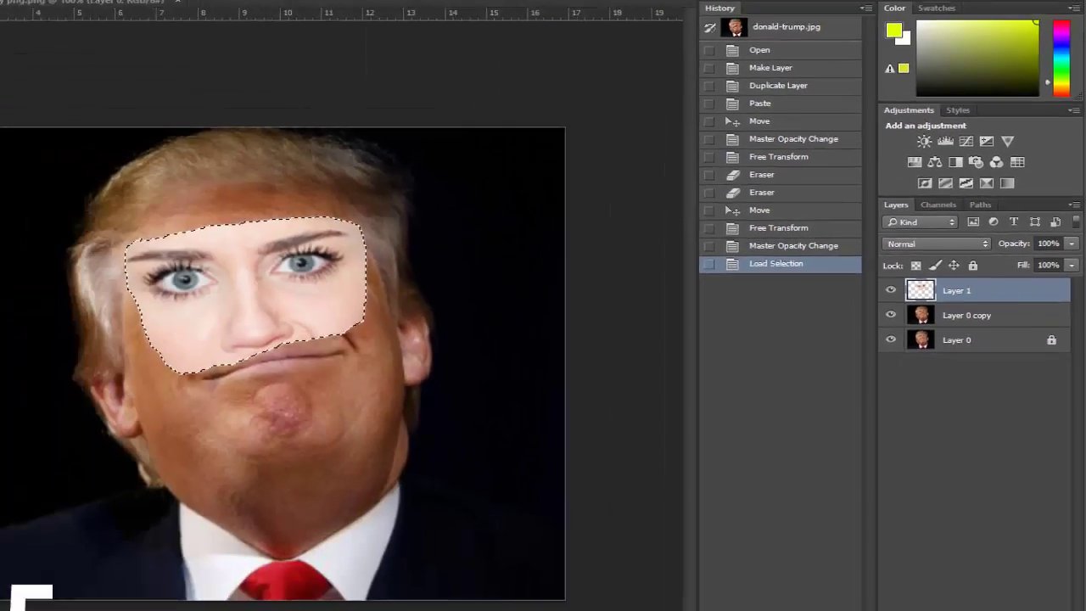
Invert the selection and bring up Select > Modify > Expand.
{"action": "left_click", "coordinate": [185, 9]}
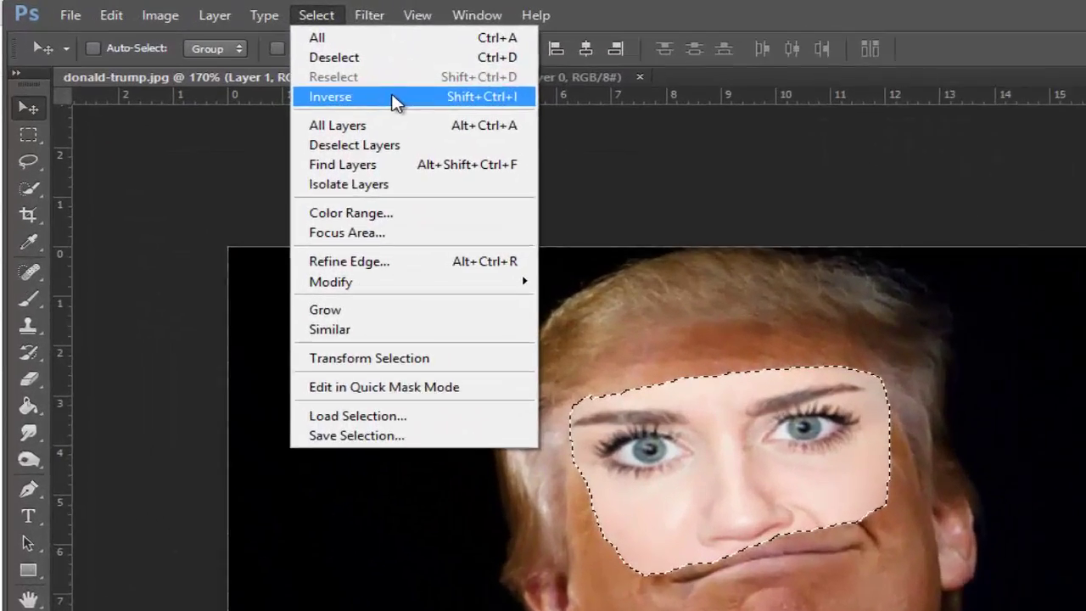
{"action": "left_click", "coordinate": [230, 57]}
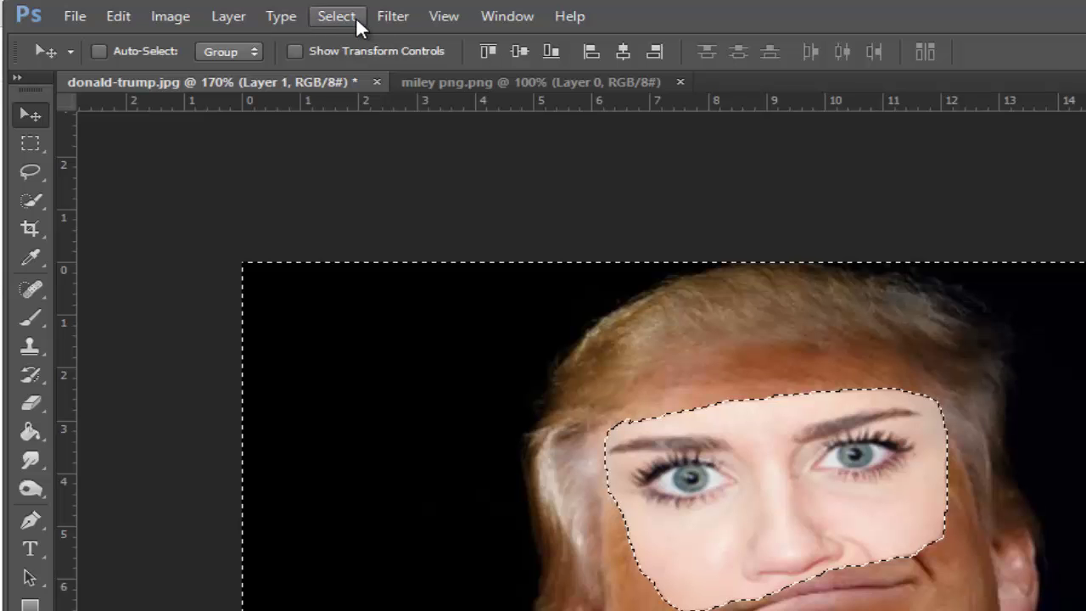
{"action": "left_click", "coordinate": [355, 16]}
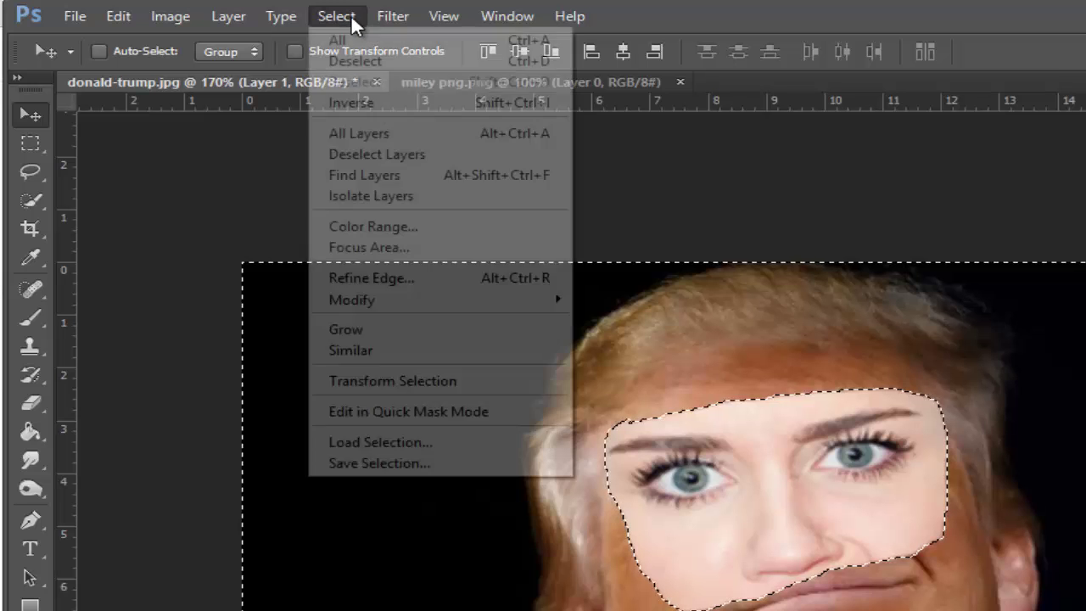
{"action": "mouse_move", "coordinate": [508, 303]}
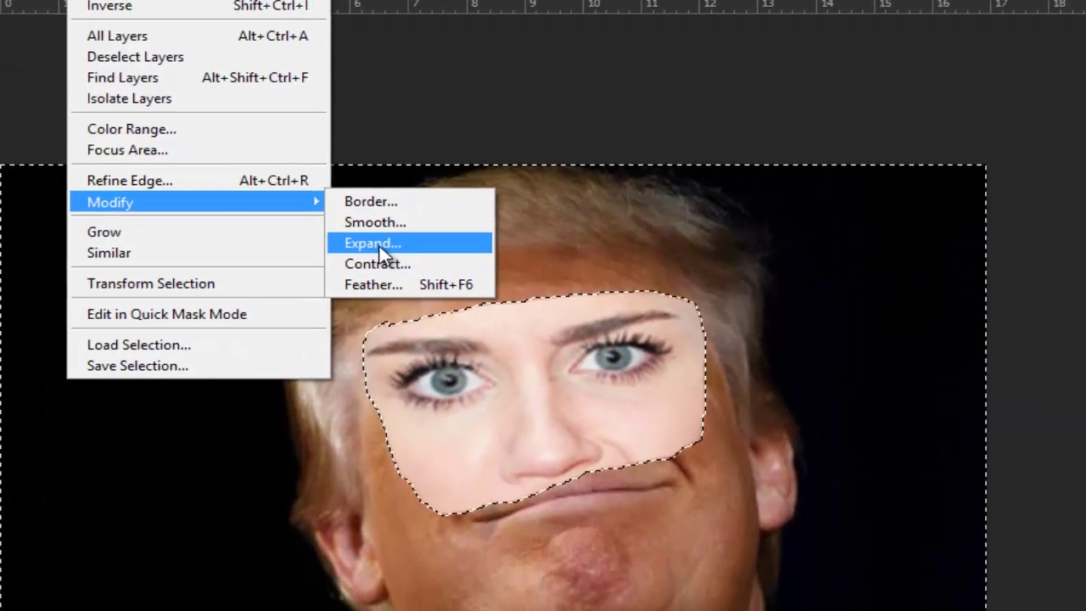
{"action": "left_click", "coordinate": [611, 342]}
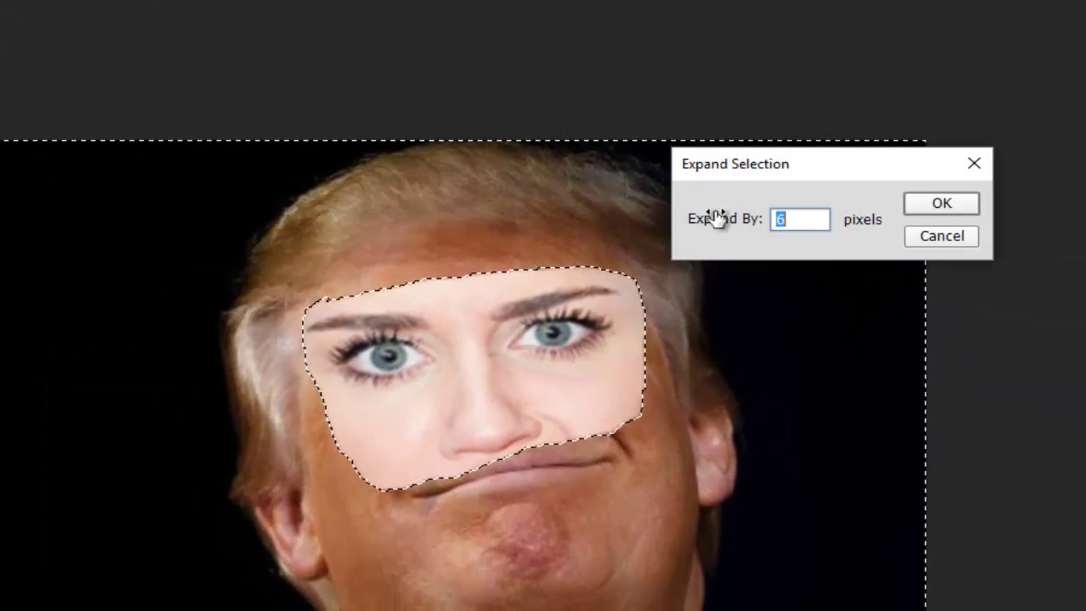
Enter 6 pixels and confirm the expansion.
{"action": "type", "text": "6"}
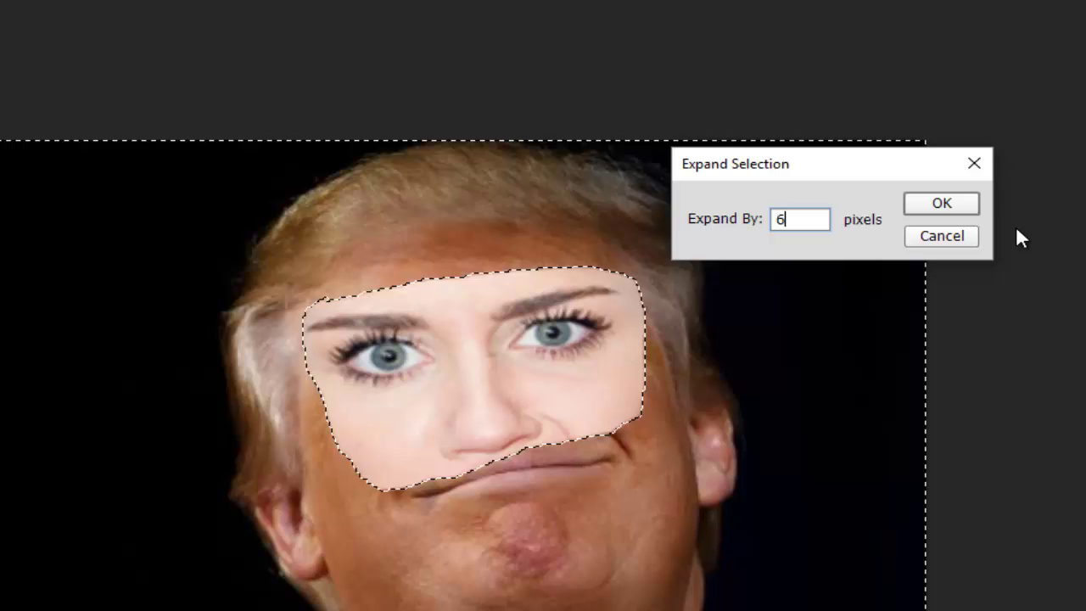
{"action": "left_click", "coordinate": [940, 203]}
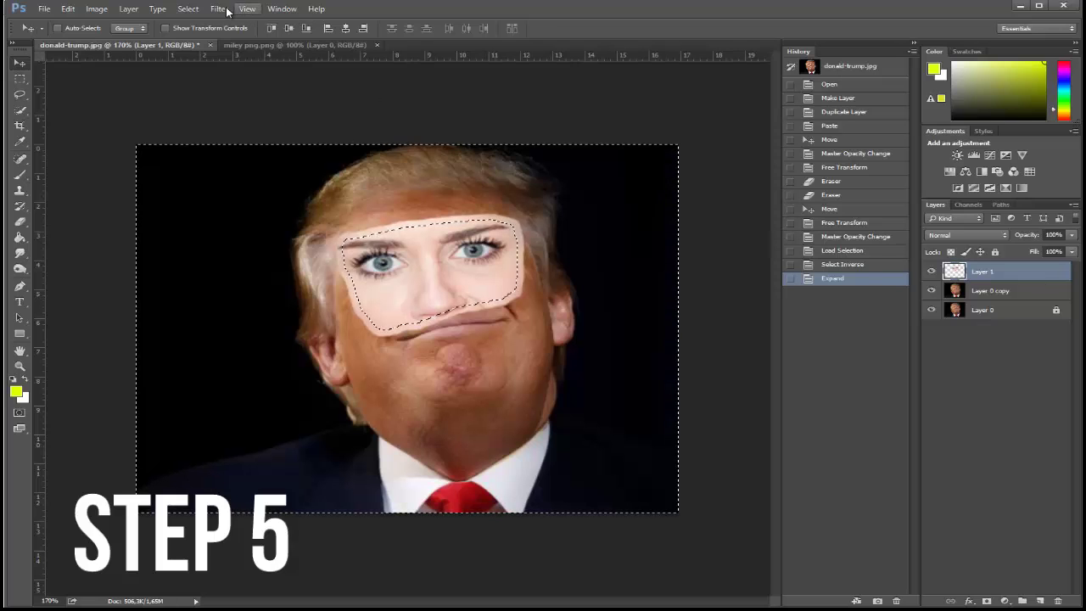
Invert back to the patch area, delete it from Layer 0 copy with Layer 0 hidden, then reshow Layer 1.
{"action": "left_click", "coordinate": [187, 8]}
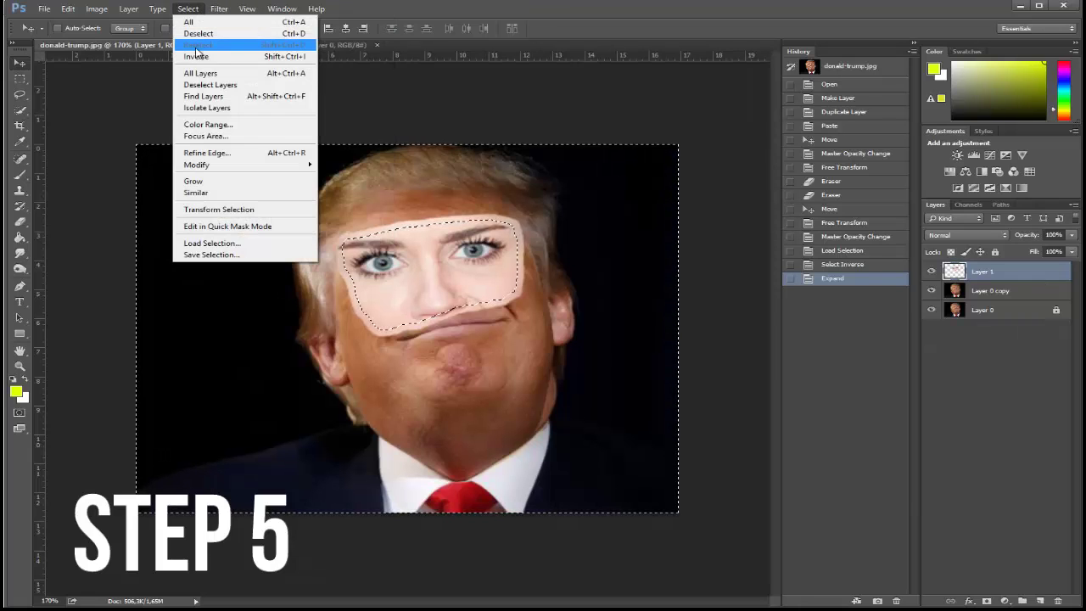
{"action": "left_click", "coordinate": [196, 55]}
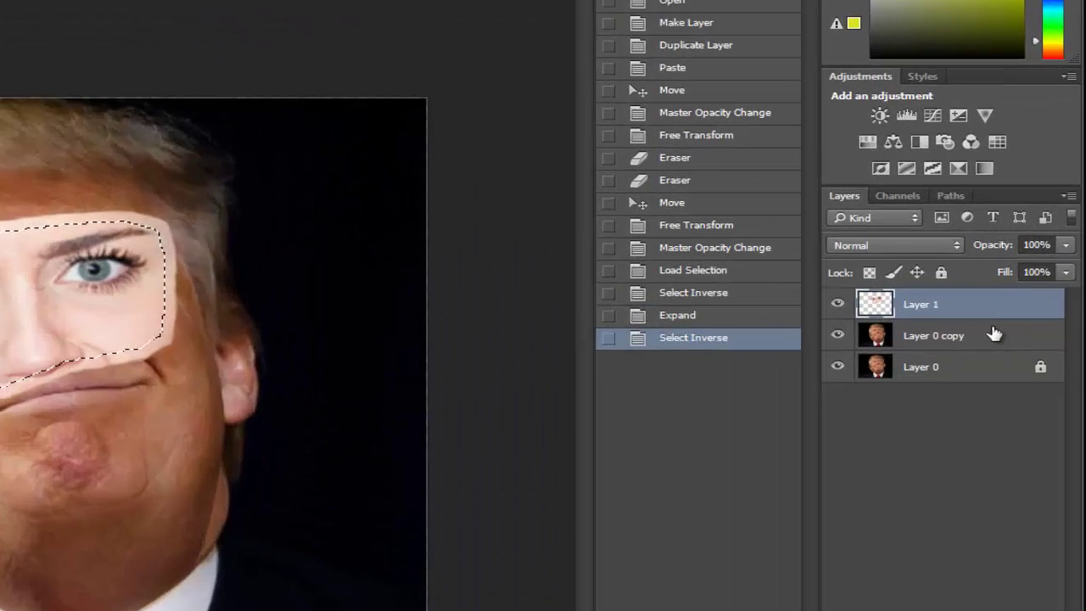
{"action": "left_click", "coordinate": [994, 335]}
{"action": "left_click", "coordinate": [838, 365]}
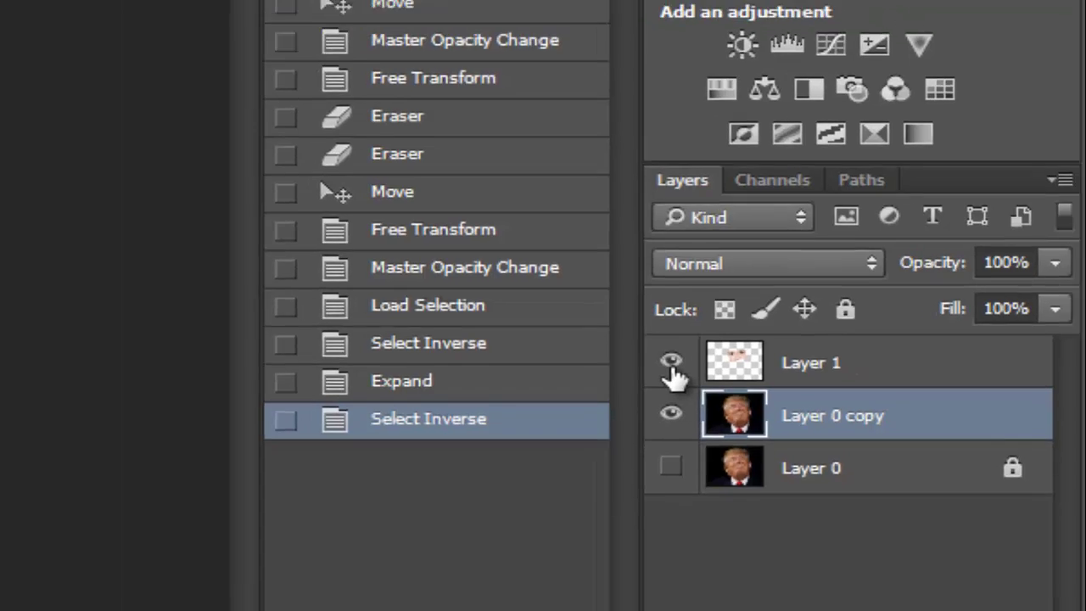
{"action": "left_click", "coordinate": [618, 381]}
{"action": "key", "text": "Delete"}
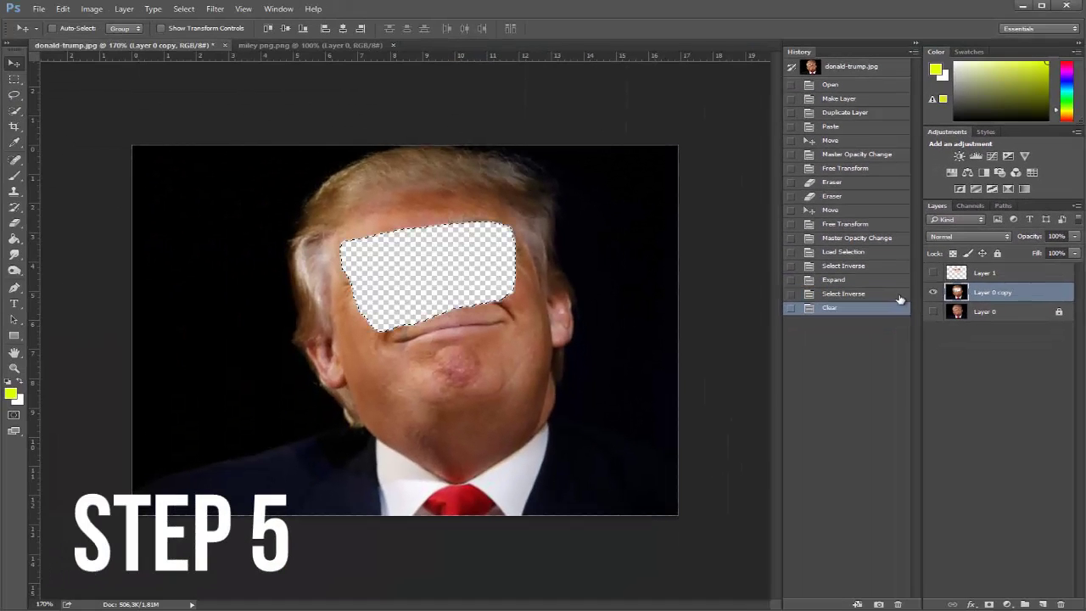
{"action": "left_click", "coordinate": [981, 275]}
{"action": "left_click", "coordinate": [933, 273]}
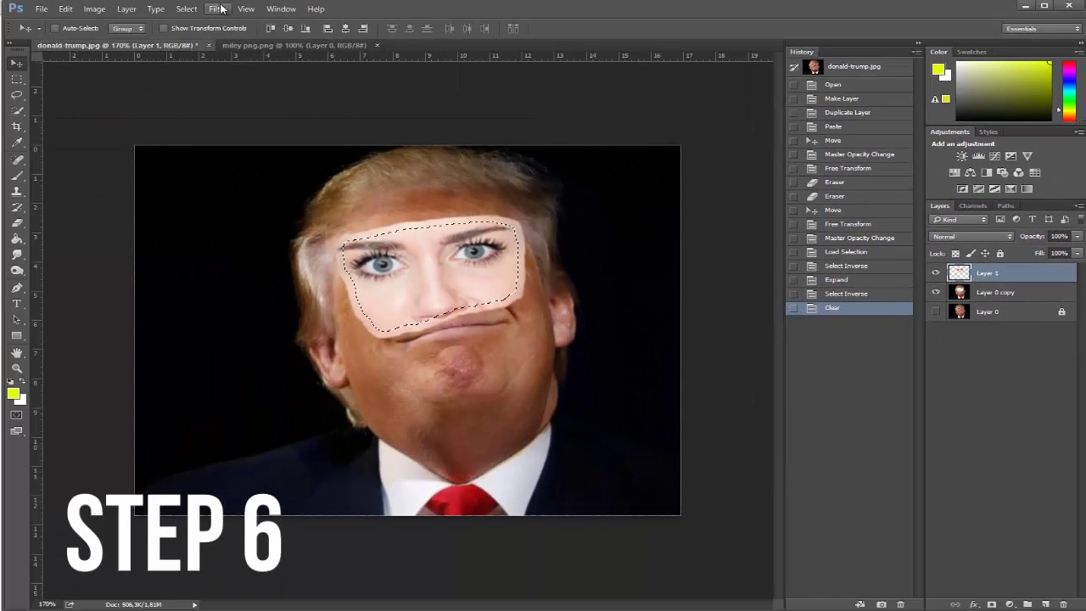
Load Layer 1's pixels as a selection, add Layer 0 copy to the selected layers, and open Edit.
{"action": "left_click", "coordinate": [187, 8]}
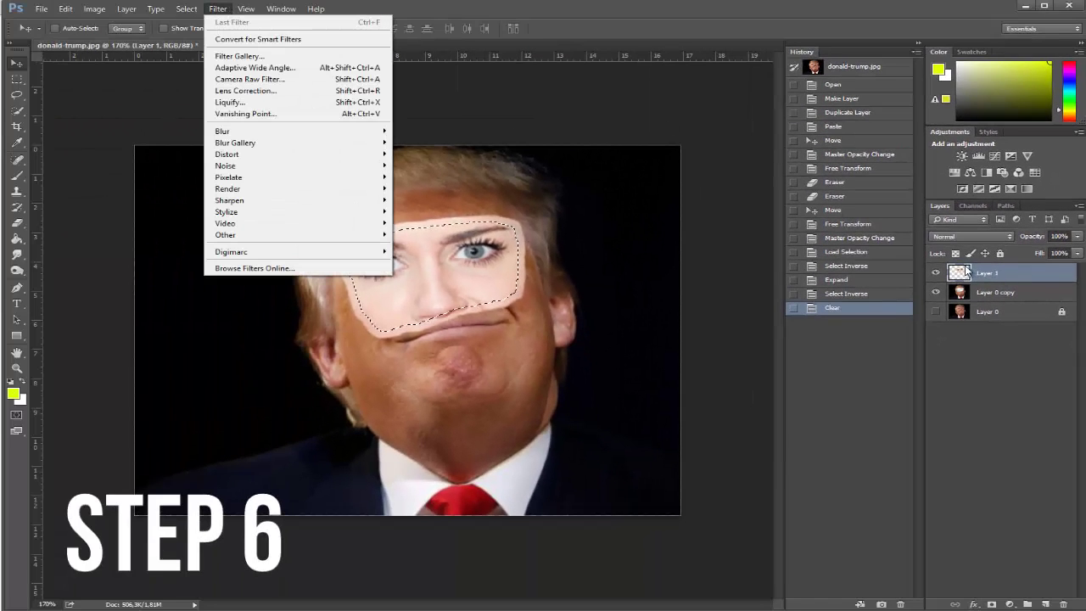
{"action": "left_click", "coordinate": [965, 270]}
{"action": "right_click", "coordinate": [965, 270]}
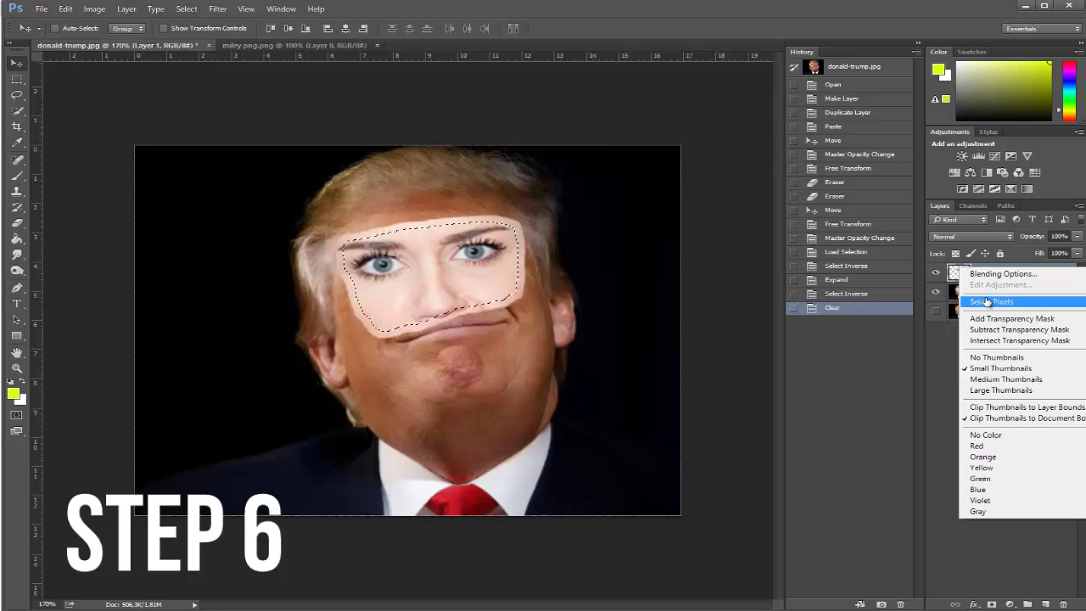
{"action": "left_click", "coordinate": [987, 302]}
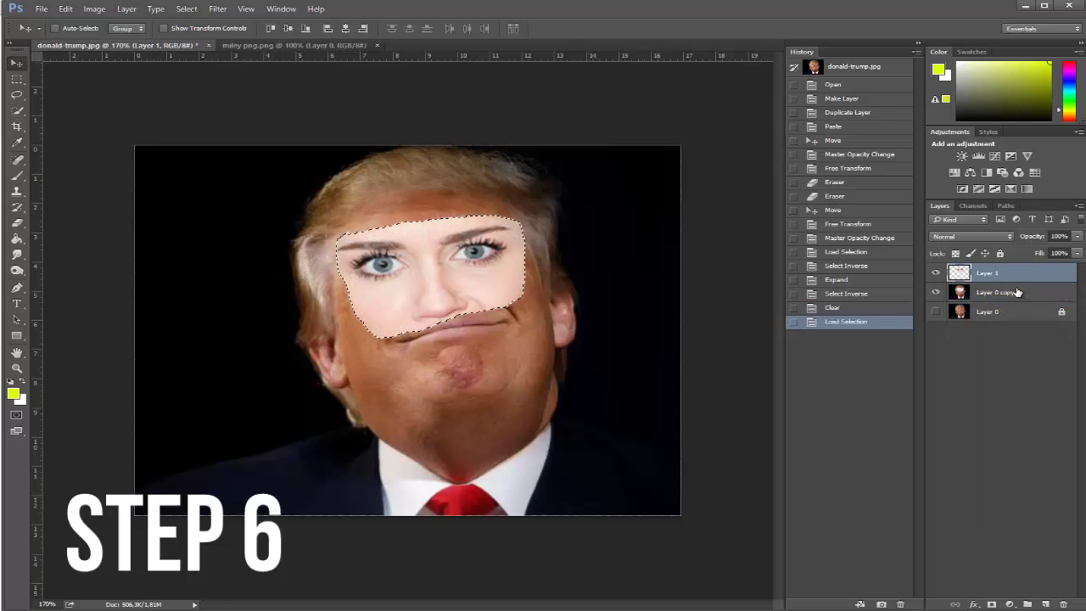
{"action": "left_click", "coordinate": [1017, 292], "text": "shift"}
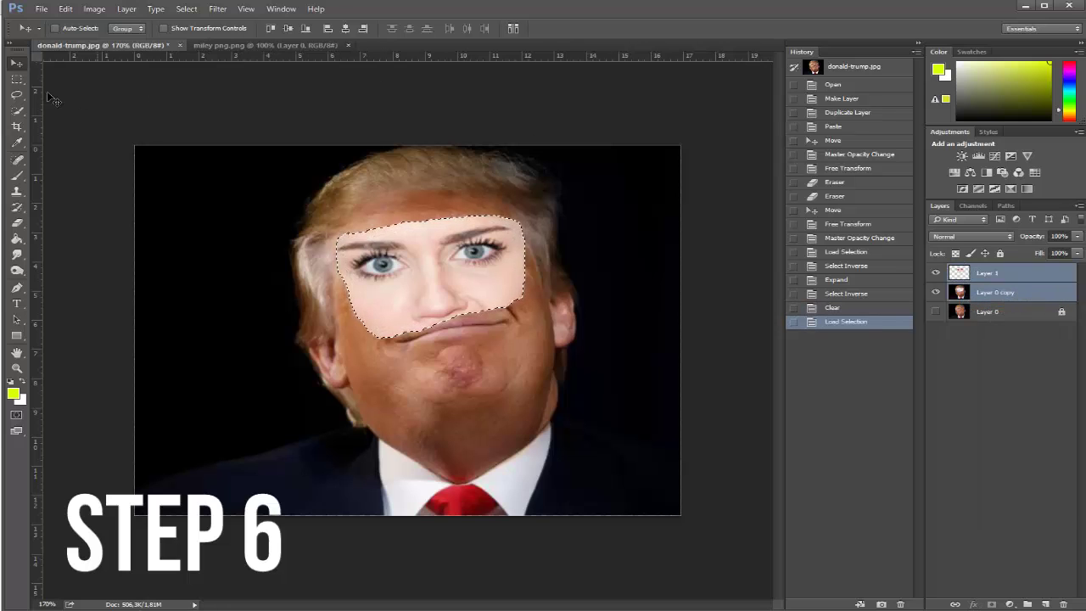
{"action": "left_click", "coordinate": [39, 10]}
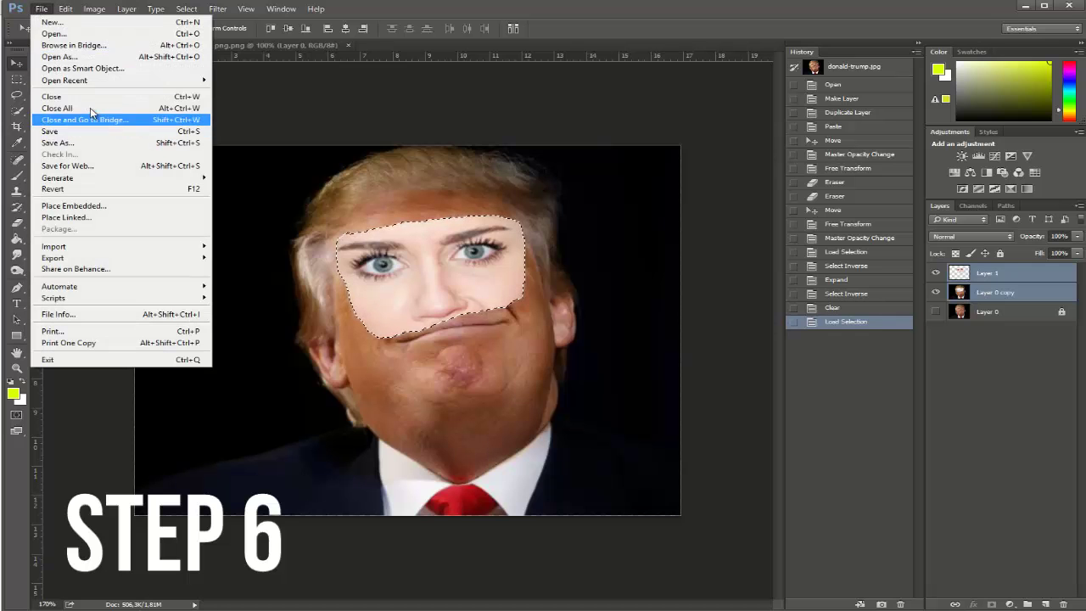
{"action": "mouse_move", "coordinate": [65, 8]}
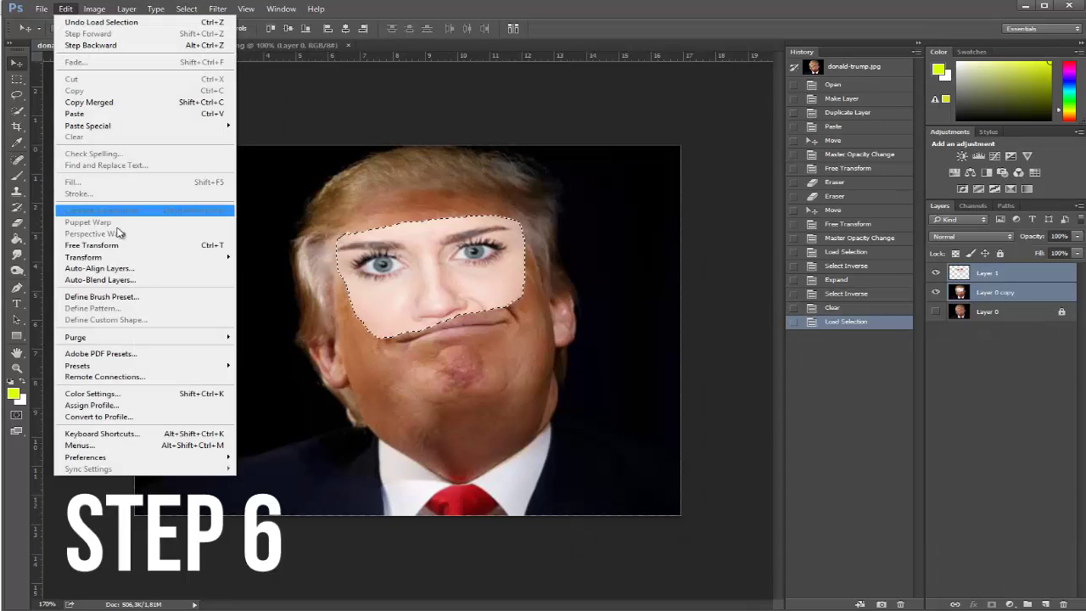
Auto-Blend the eyes-and-nose layer into the face using Panorama with Seamless Tones and Colors, then deselect.
{"action": "left_click", "coordinate": [124, 280]}
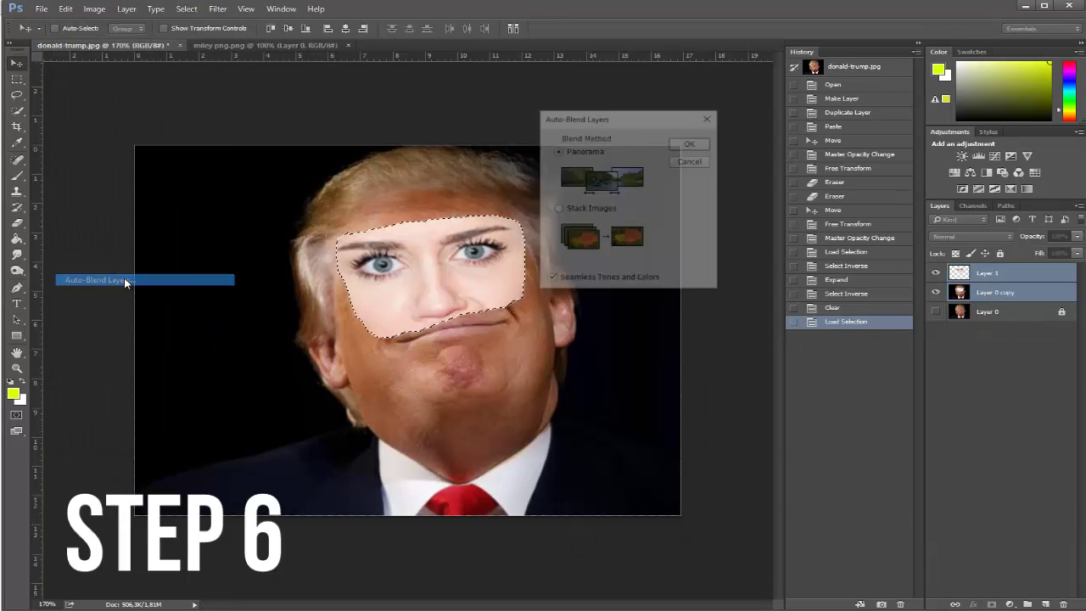
{"action": "left_click", "coordinate": [685, 145]}
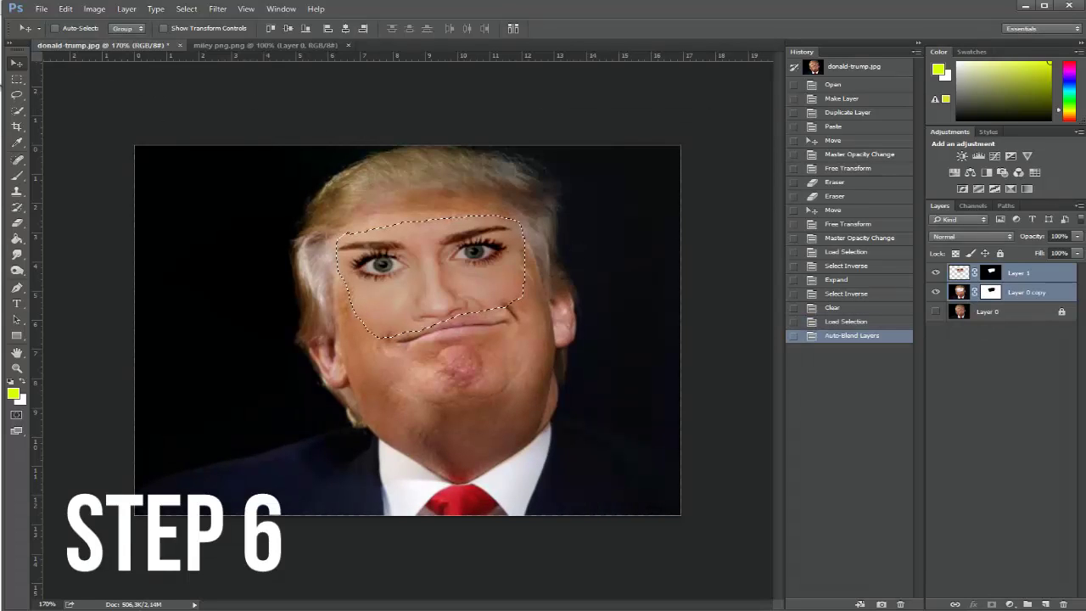
{"action": "key", "text": "m"}
{"action": "right_click", "coordinate": [334, 234]}
{"action": "left_click", "coordinate": [357, 242]}
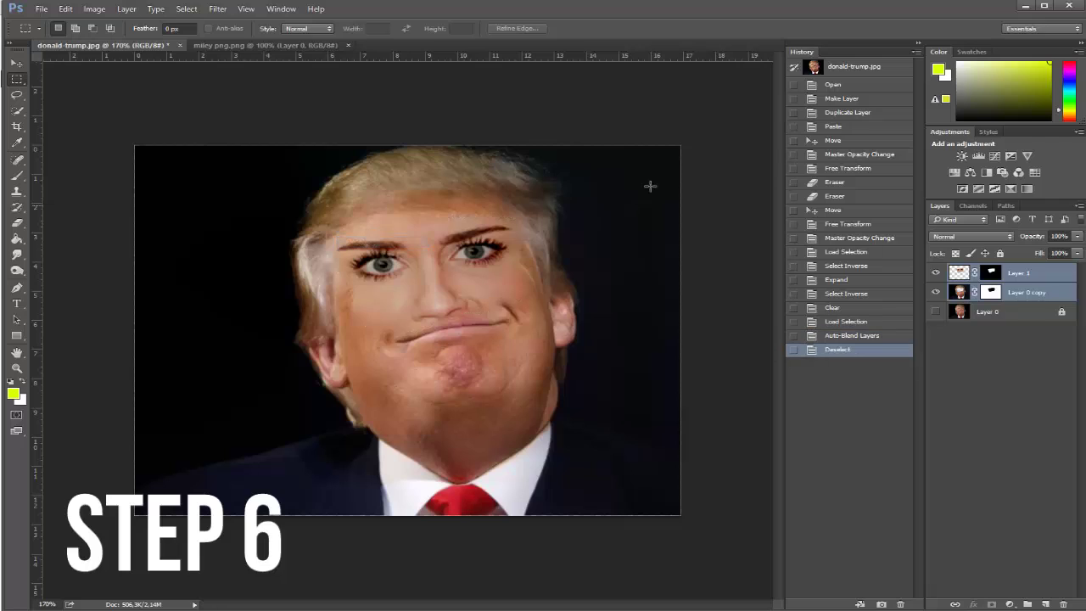